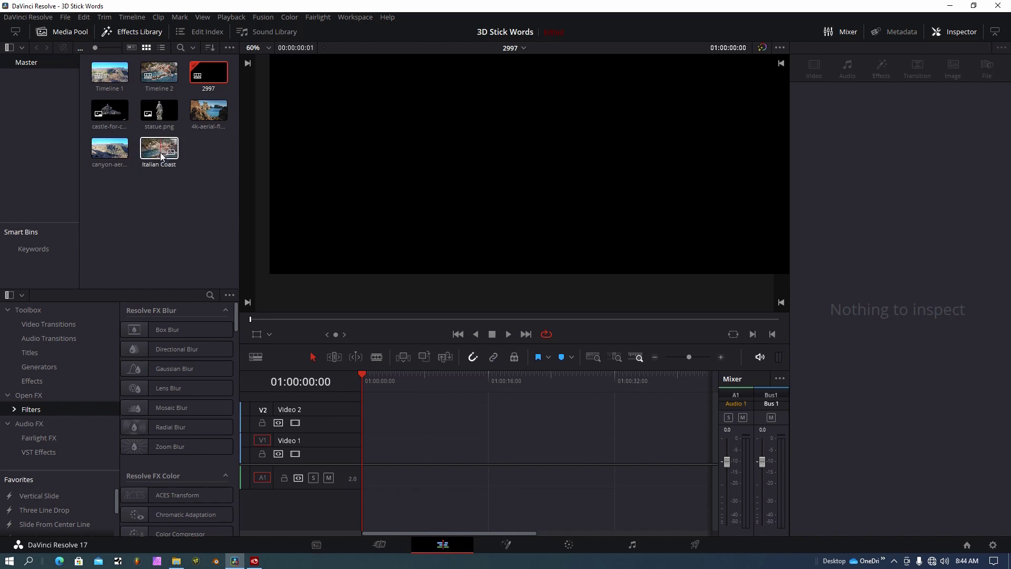
Place Italian Coast on Video 1, scrub to 01:00:02:20, and open the clip in Fusion
left_click_drag(161, 153, 369, 441)
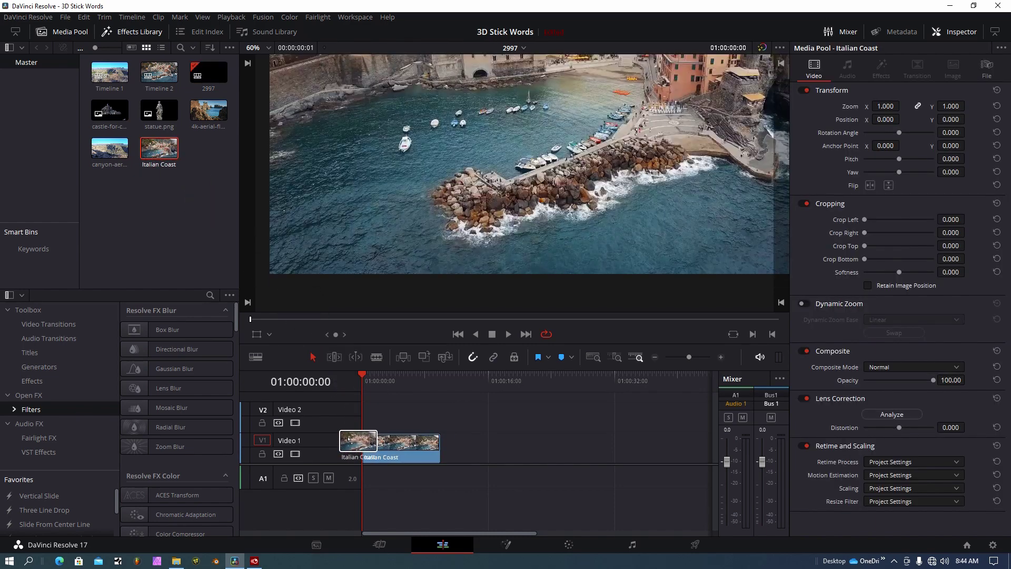
left_click_drag(365, 374, 383, 379)
left_click(398, 448)
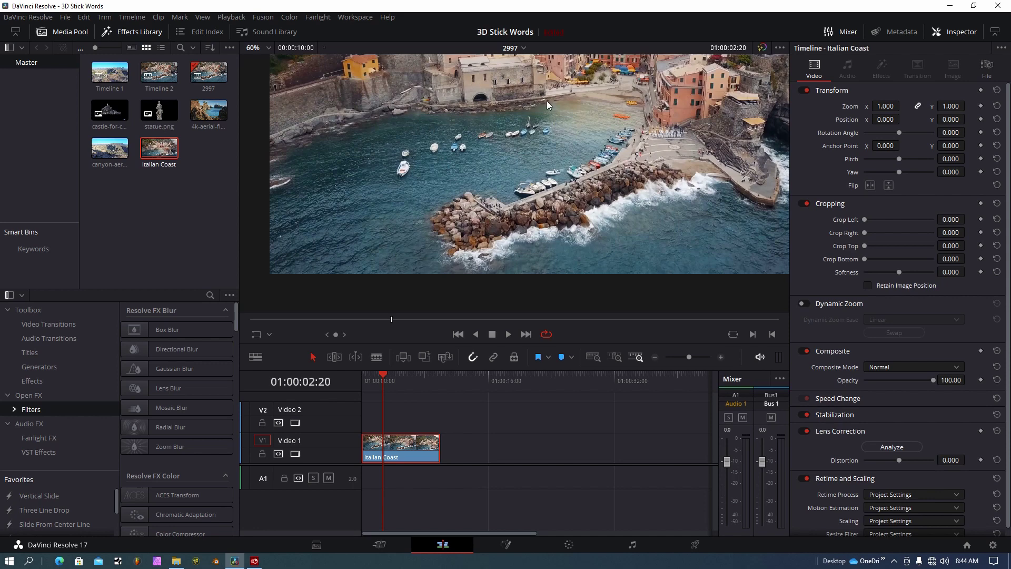
right_click(395, 450)
left_click(460, 258)
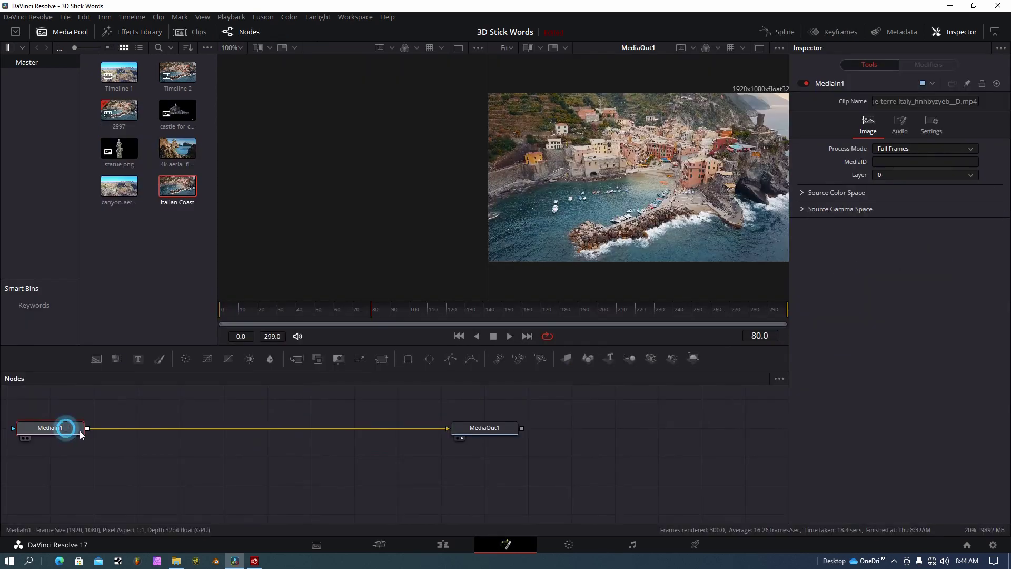
Add a Tracker node via tool search and position Tracker1 between MediaIn1 and MediaOut1
left_click_drag(66, 426, 117, 431)
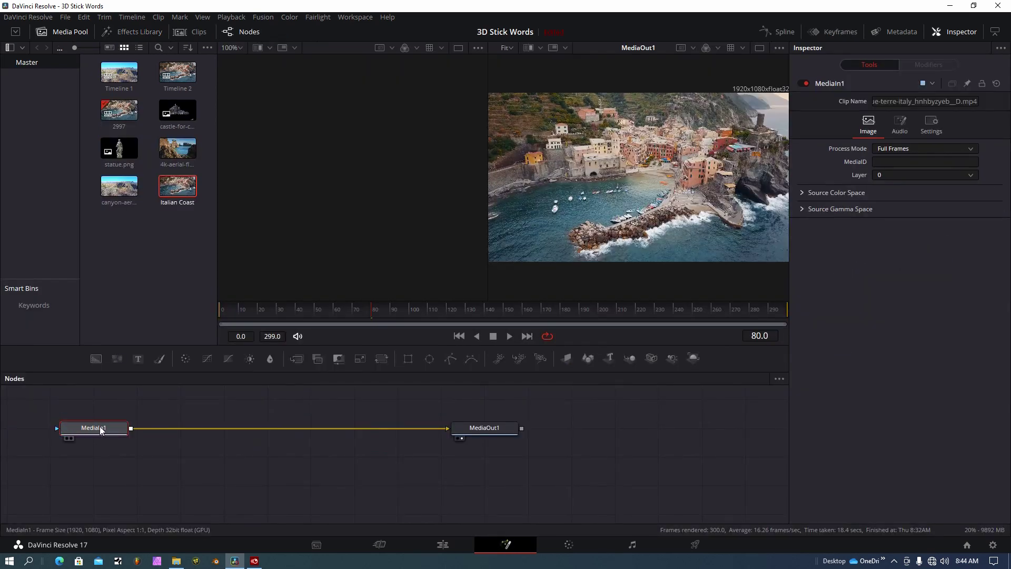
key("shift+space")
type("Tracker")
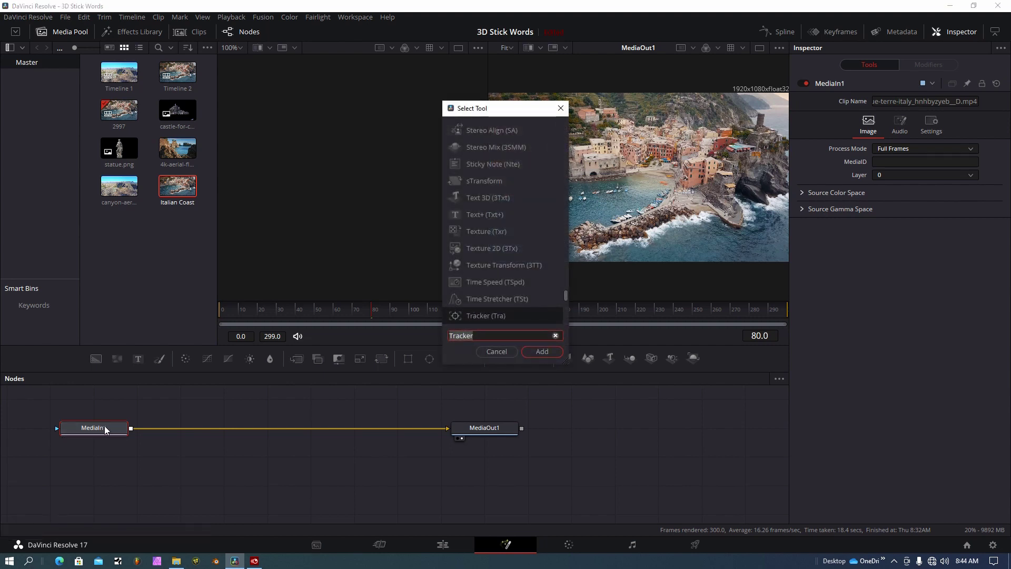
key("BackSpace")
key("BackSpace")
key("BackSpace")
key("BackSpace")
key("BackSpace")
key("BackSpace")
key("BackSpace")
type("track")
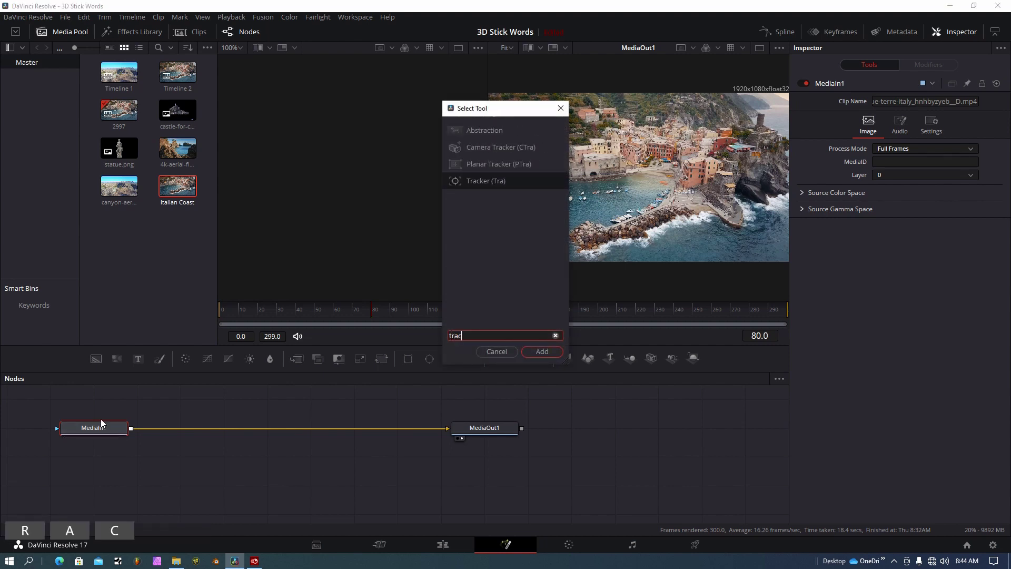
left_click(522, 164)
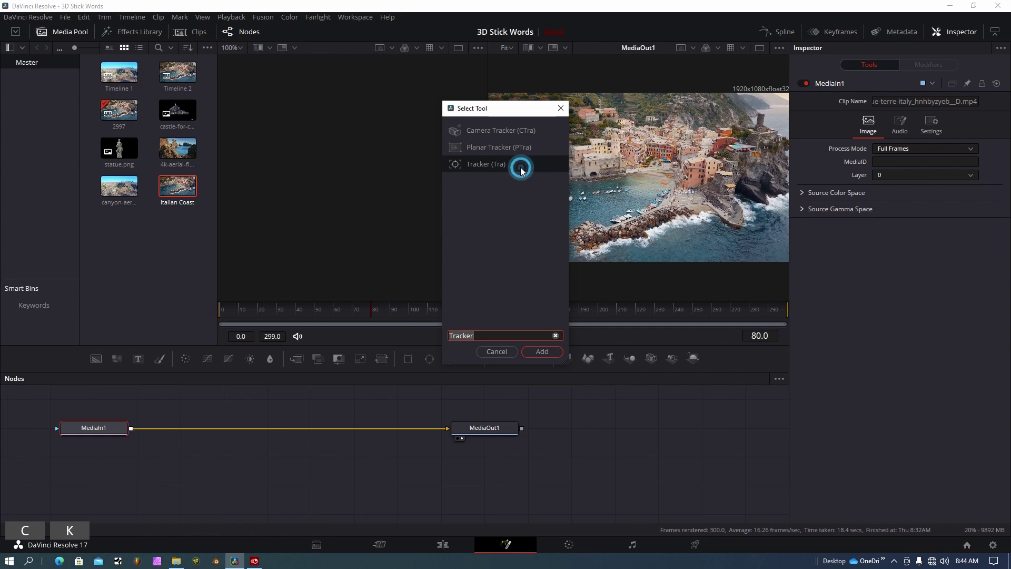
left_click(542, 352)
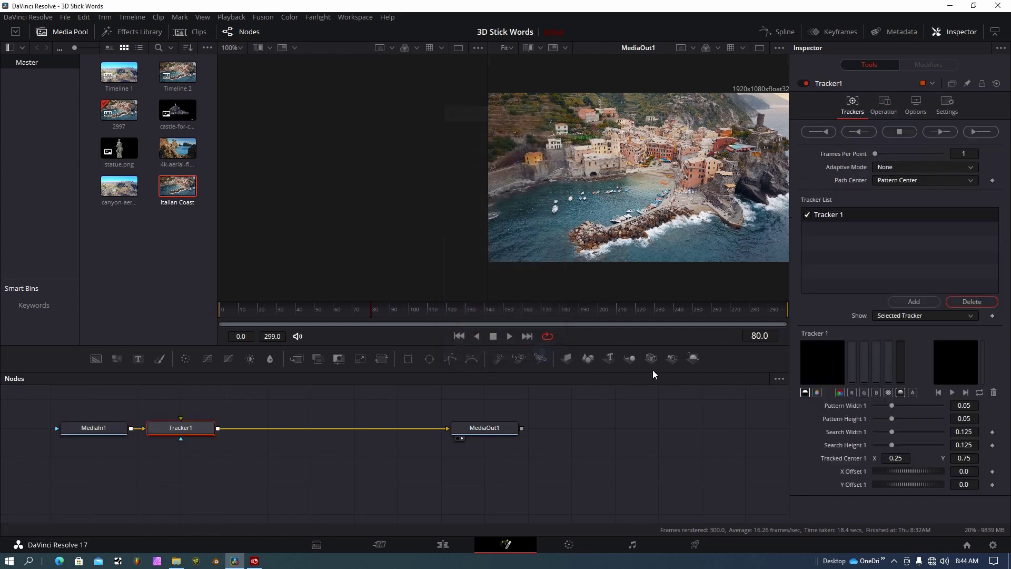
left_click_drag(182, 434, 256, 438)
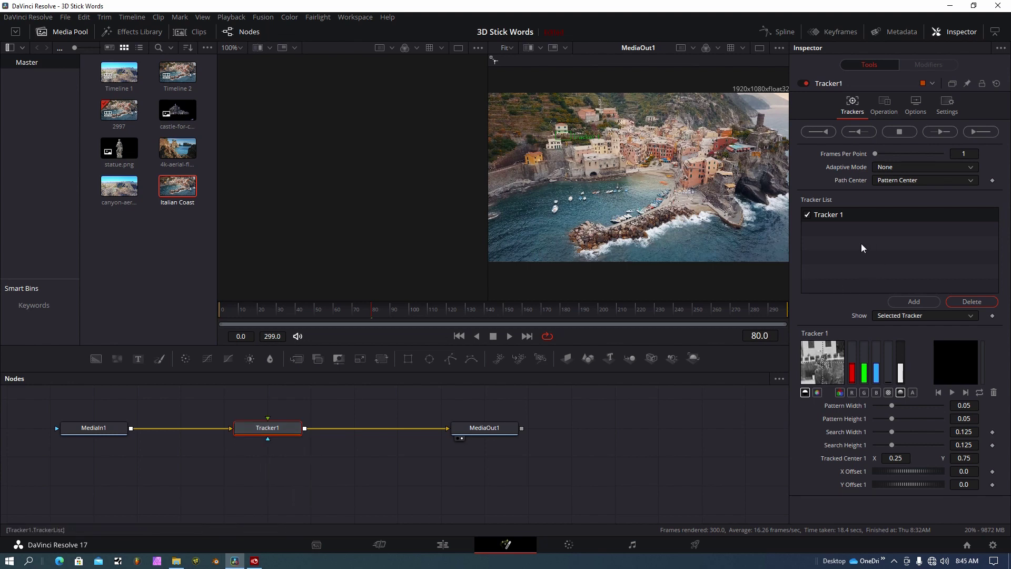
Set the Tracker1 operation to Corner Positioning
left_click(885, 107)
left_click(919, 130)
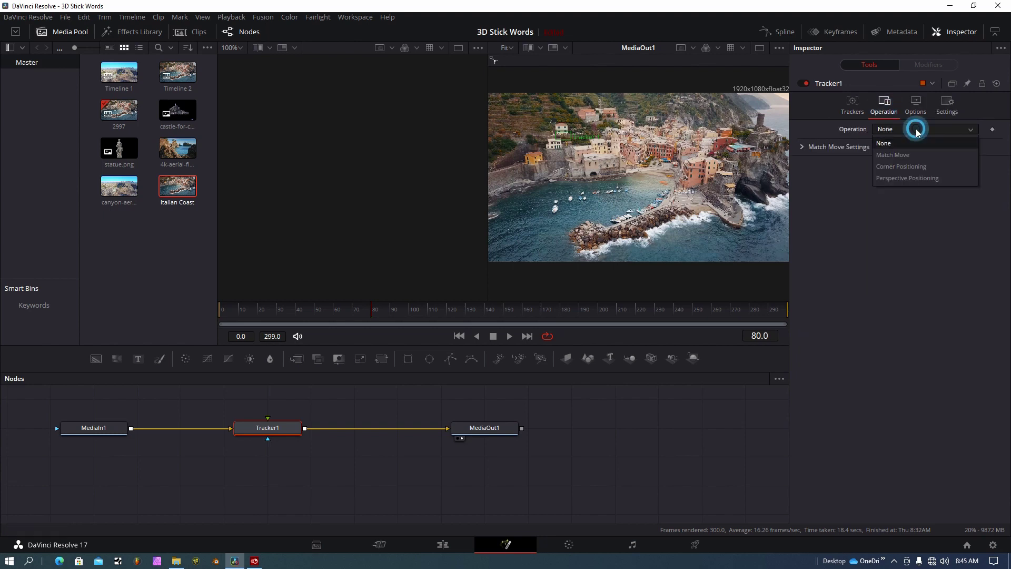
left_click(902, 166)
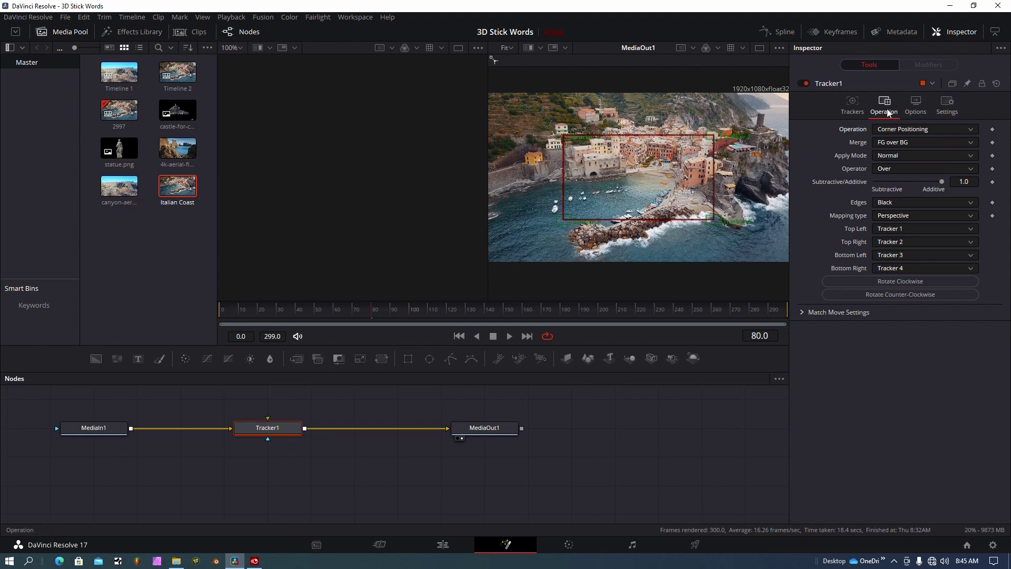
Set Adaptive Mode to Best match and Match Tolerance to 0.0003, keeping Pattern Center
left_click(854, 106)
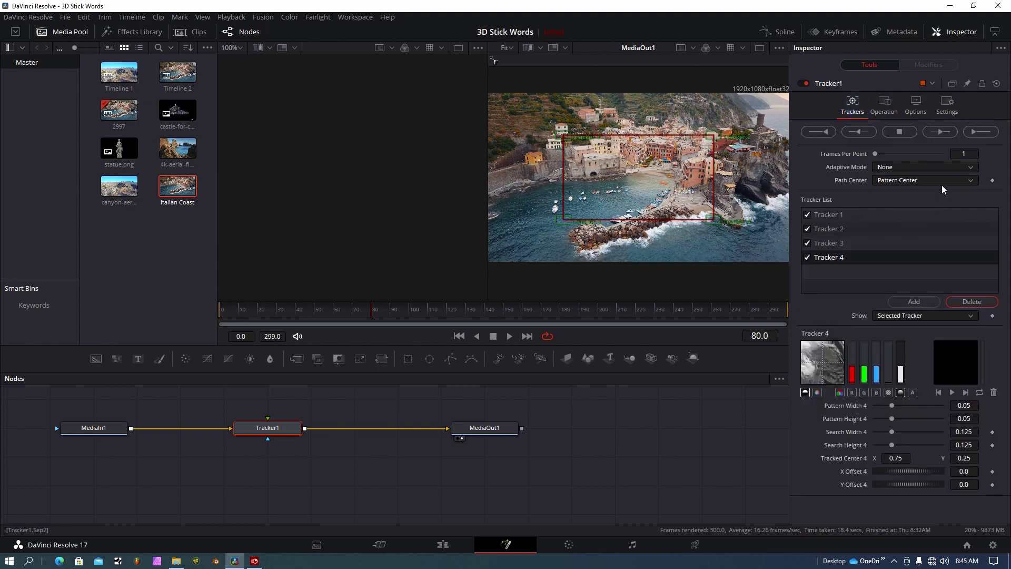
left_click(915, 166)
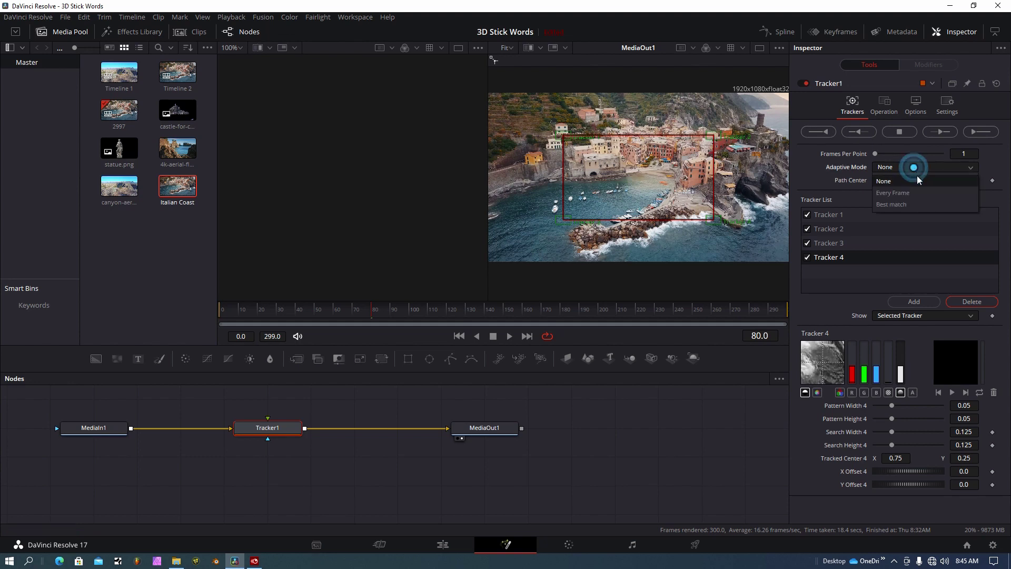
left_click(915, 207)
left_click(958, 193)
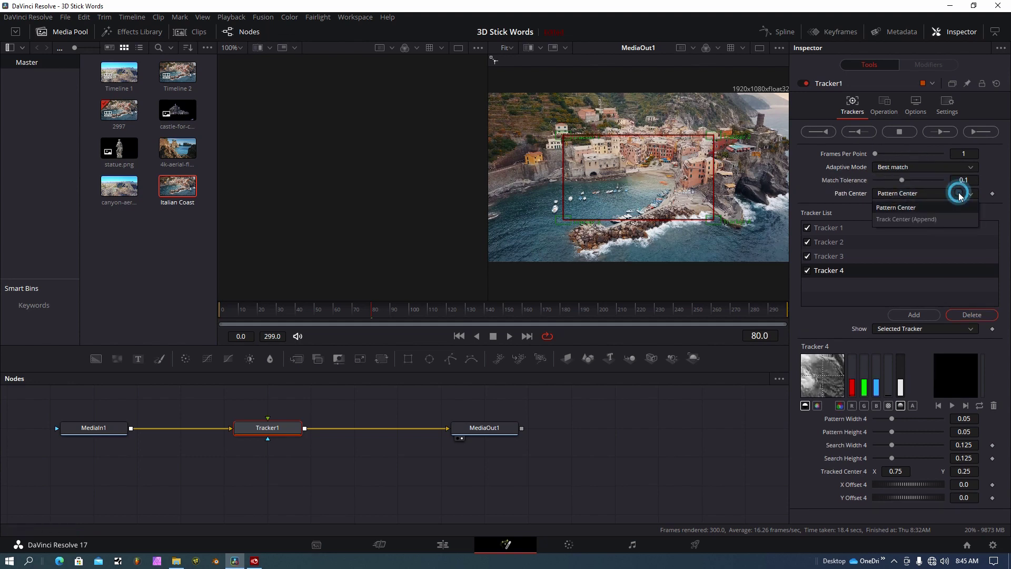
left_click(957, 193)
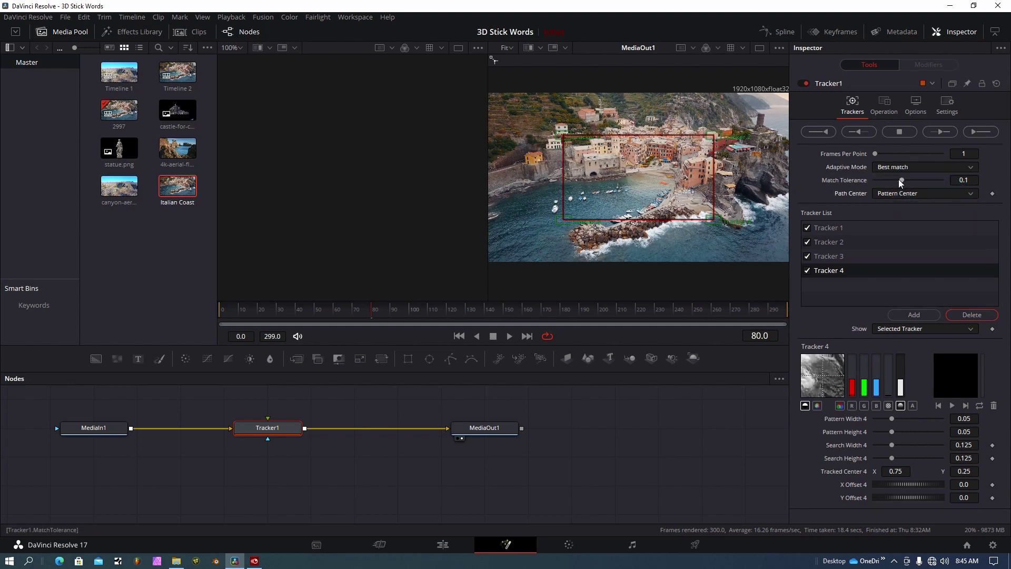
left_click_drag(901, 182, 872, 181)
left_click(964, 180)
key("Return")
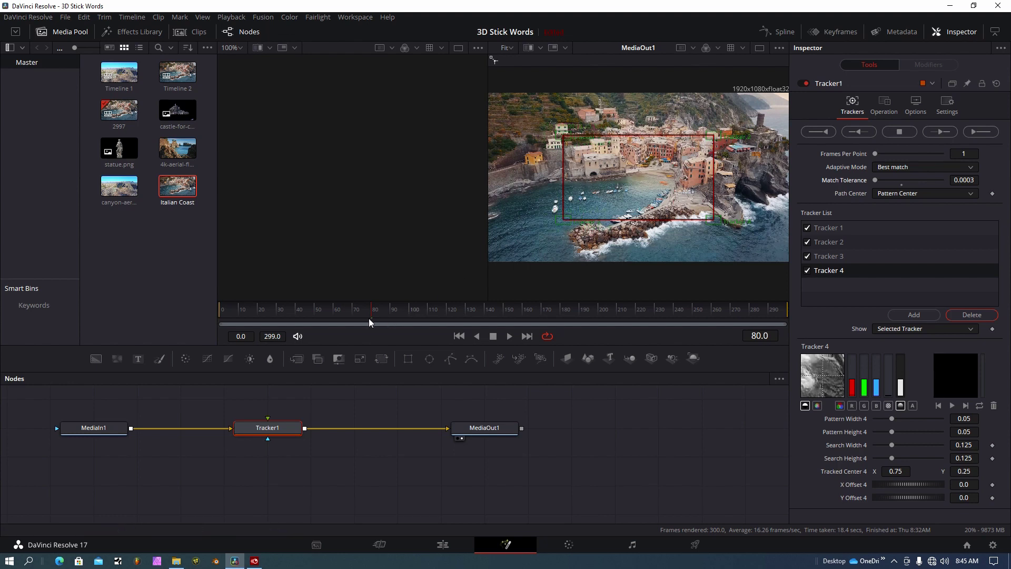
Return to frame 0, view only the blue channel, and move Tracker 3 onto the breakwater rocks
left_click_drag(372, 315, 214, 309)
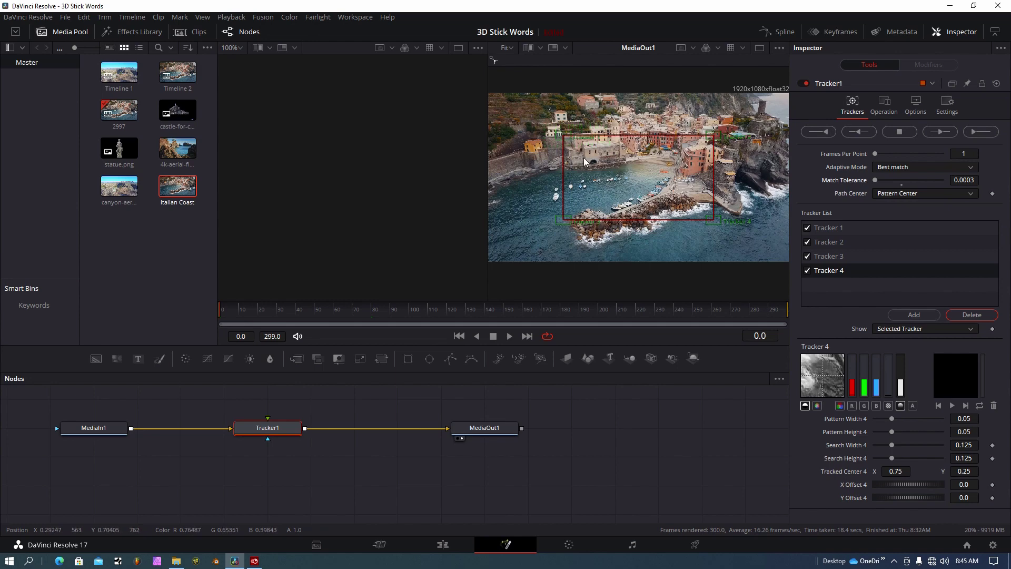
scroll(569, 232, "up", 2)
scroll(569, 227, "up", 1)
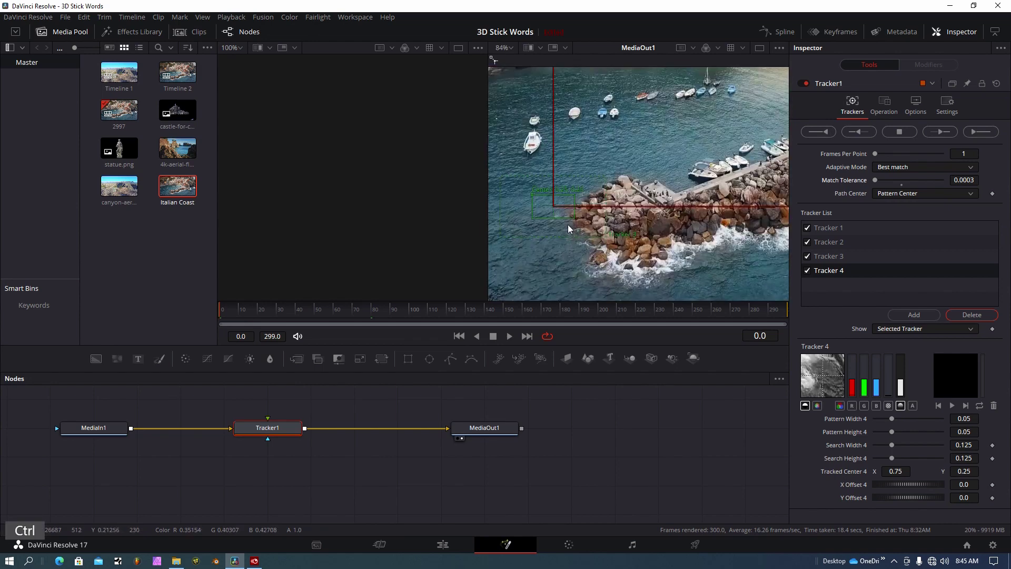
scroll(567, 225, "down", 1)
left_click(719, 47)
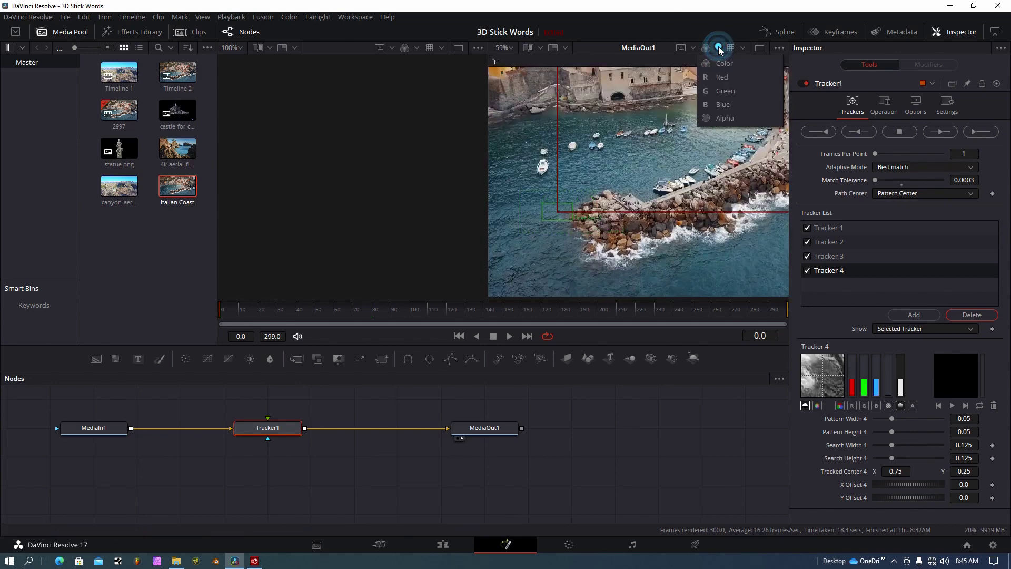
left_click(730, 106)
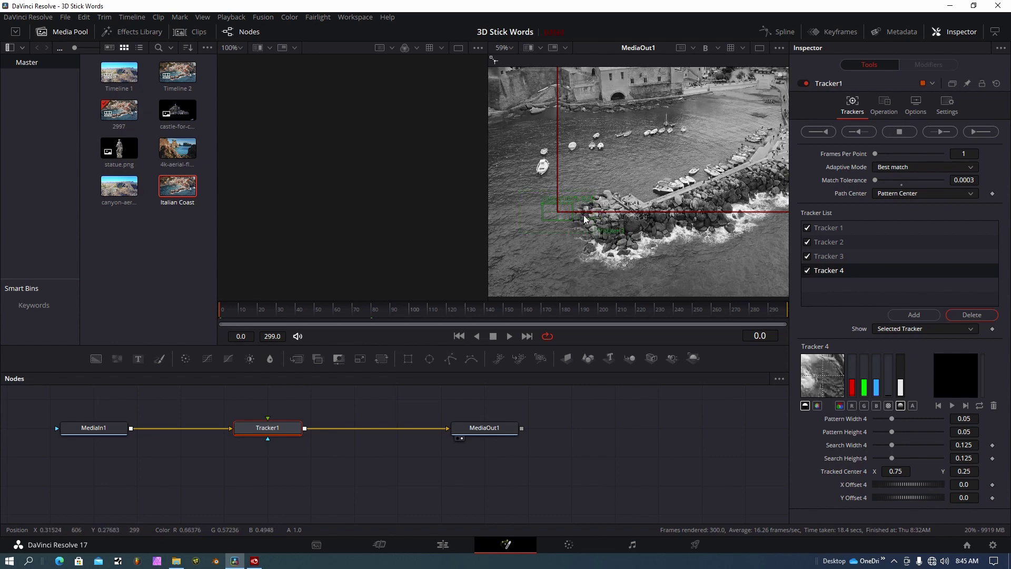
scroll(582, 213, "up", 2)
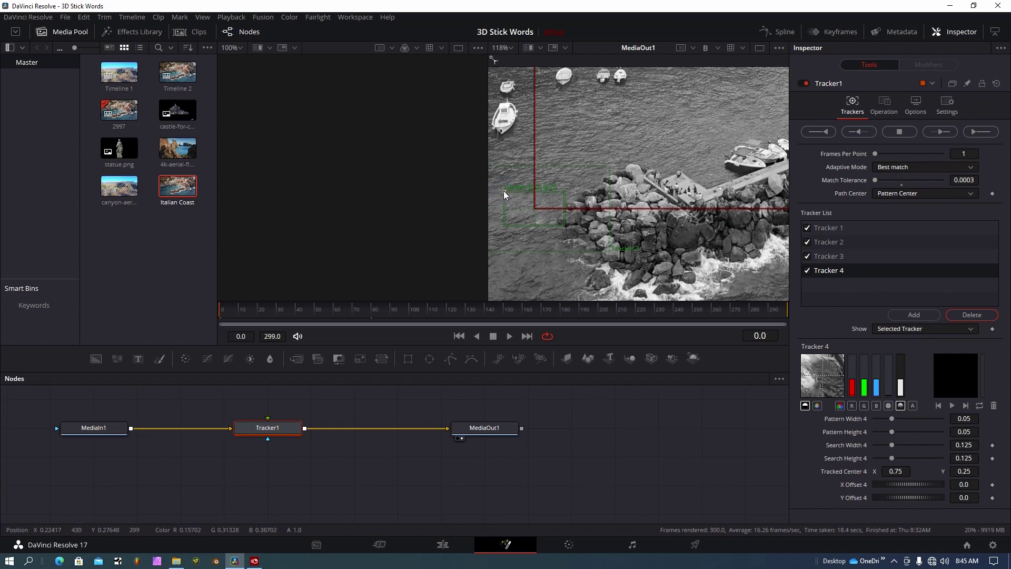
left_click_drag(503, 194, 583, 167)
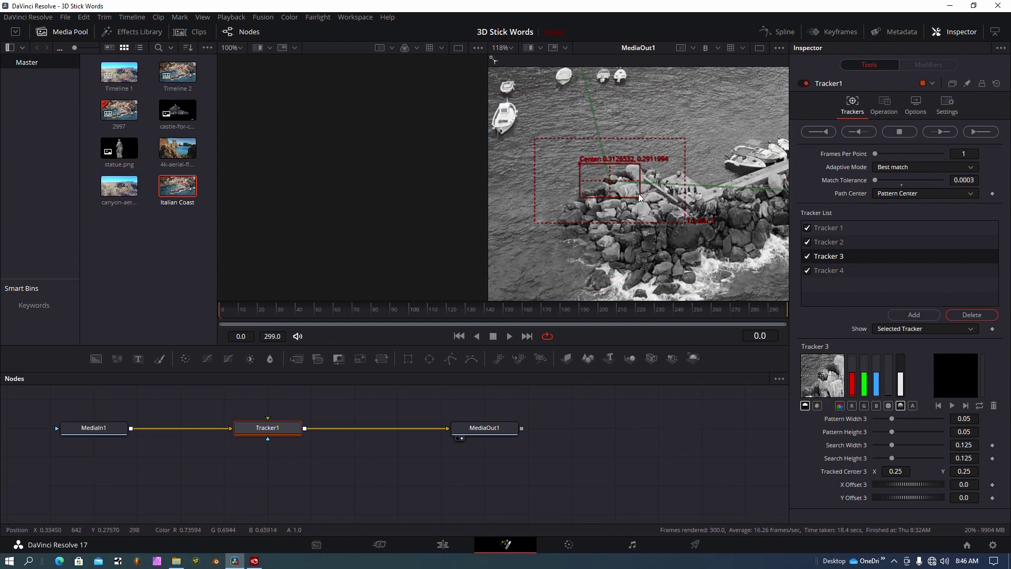
Shrink Tracker 3's pattern and search boxes around the breakwater rocks
scroll(621, 185, "up", 5)
left_click_drag(672, 220, 624, 191)
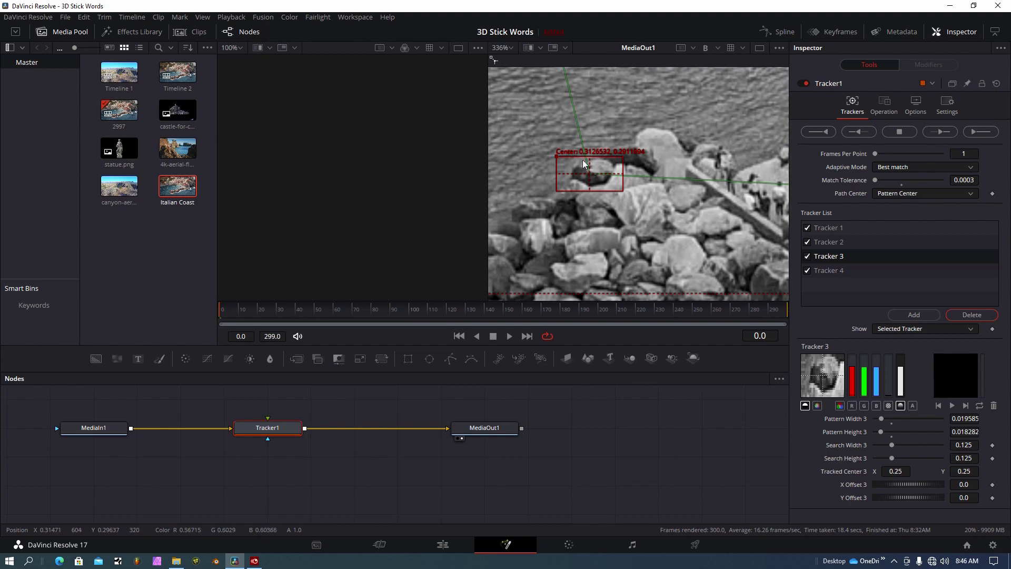
scroll(592, 174, "down", 5)
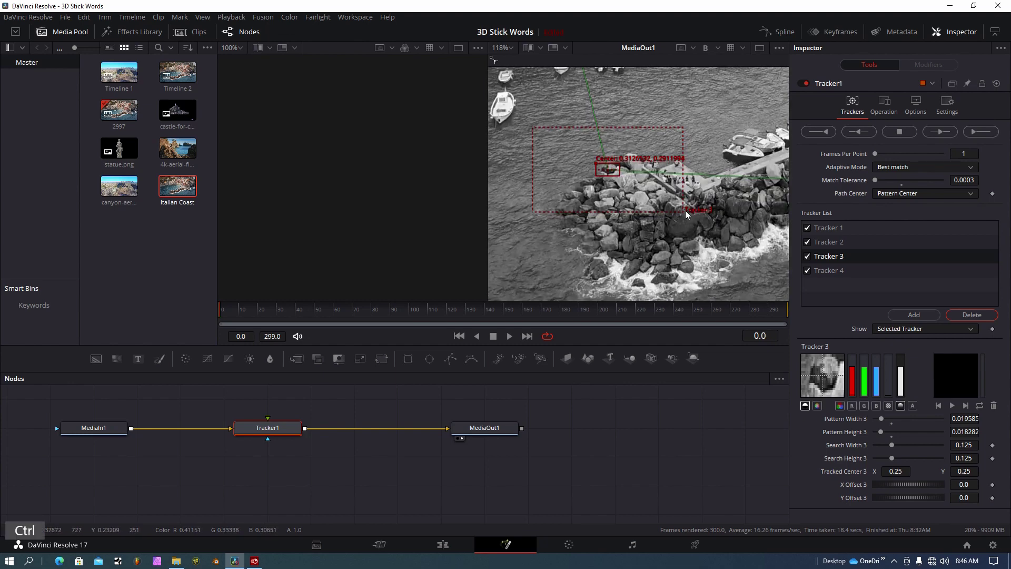
left_click_drag(685, 211, 636, 188)
Move Tracker 4 onto a feature by the moored boats and shrink its boxes
scroll(661, 140, "down", 3)
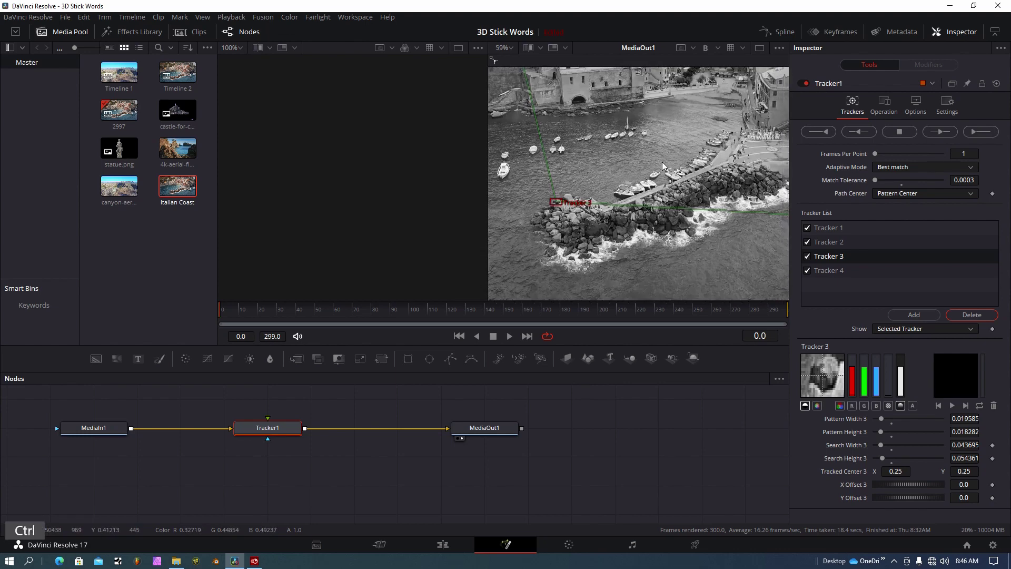
scroll(662, 162, "right", 3)
left_click_drag(699, 213, 626, 159)
scroll(622, 155, "up", 4)
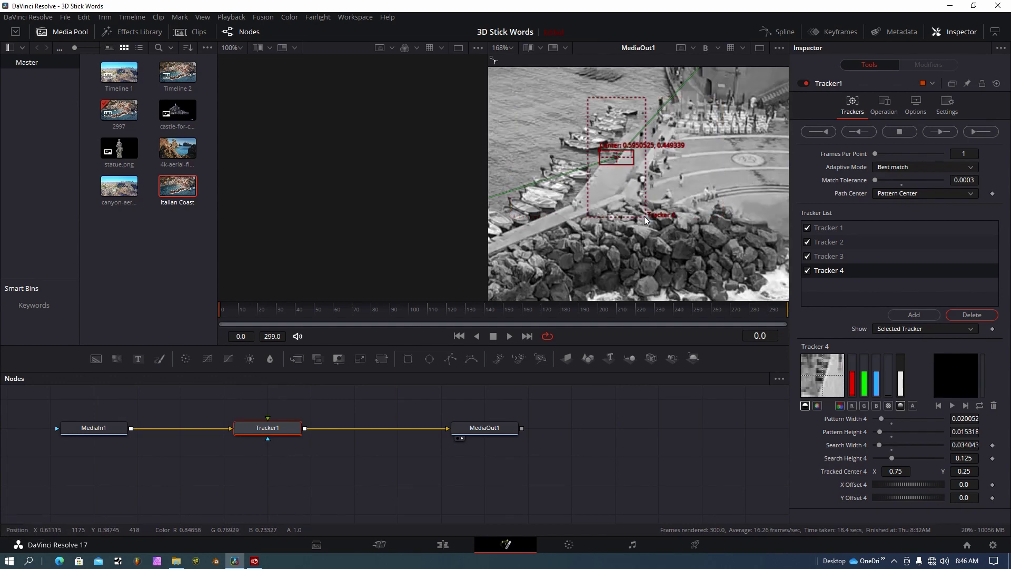
left_click_drag(644, 216, 658, 121)
scroll(659, 122, "down", 6)
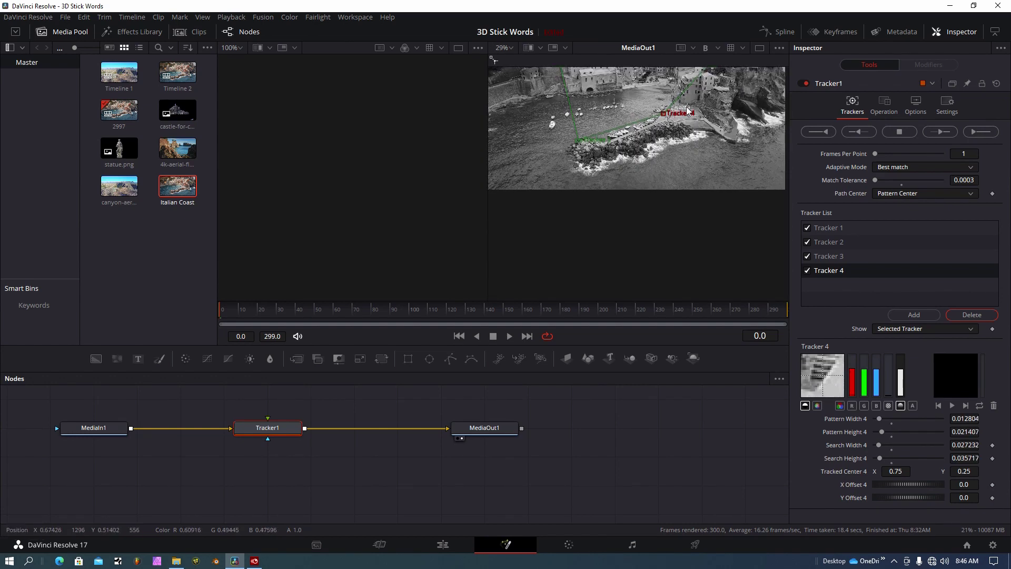
Enlarge the single viewer, move Tracker 2 onto the boats, and shrink its boxes
left_click(759, 47)
left_click_drag(548, 346, 548, 457)
scroll(578, 178, "up", 5)
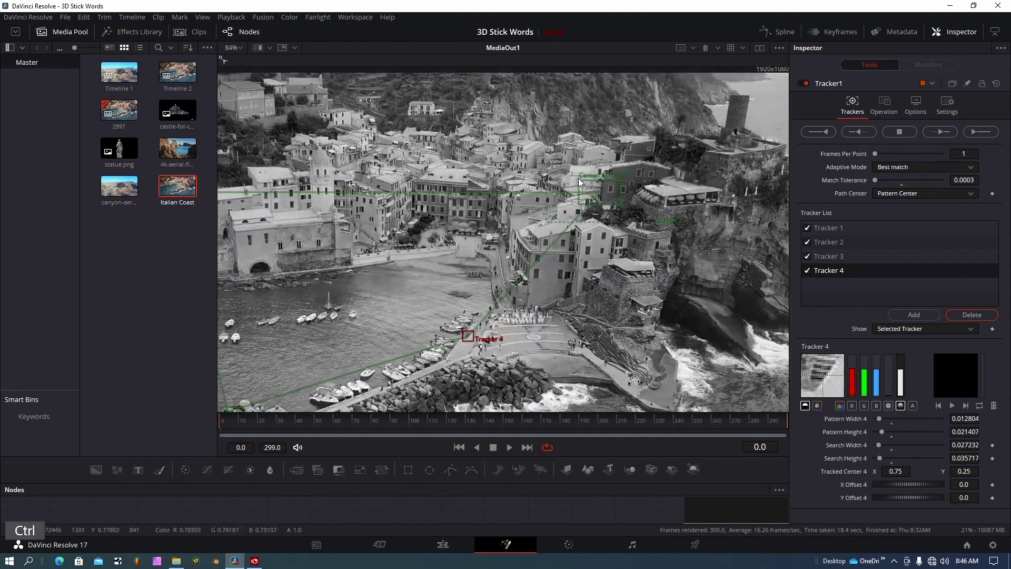
left_click_drag(578, 178, 330, 263)
scroll(329, 263, "up", 5)
left_click_drag(417, 305, 356, 271)
left_click_drag(548, 372, 372, 296)
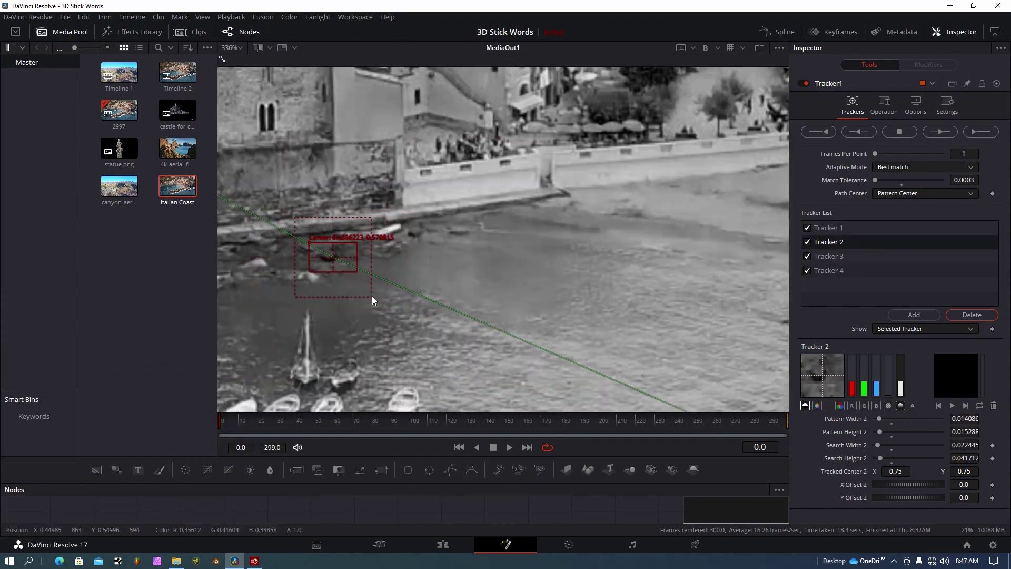
Move Tracker 1 onto the shoreline rocks and shrink its pattern and search boxes
scroll(372, 296, "down", 5)
scroll(441, 182, "up", 3)
mouse_move(379, 353)
left_mouse_down()
mouse_move(457, 407)
mouse_move(384, 361)
left_mouse_up()
scroll(448, 338, "down", 3)
left_click_drag(511, 317, 447, 290)
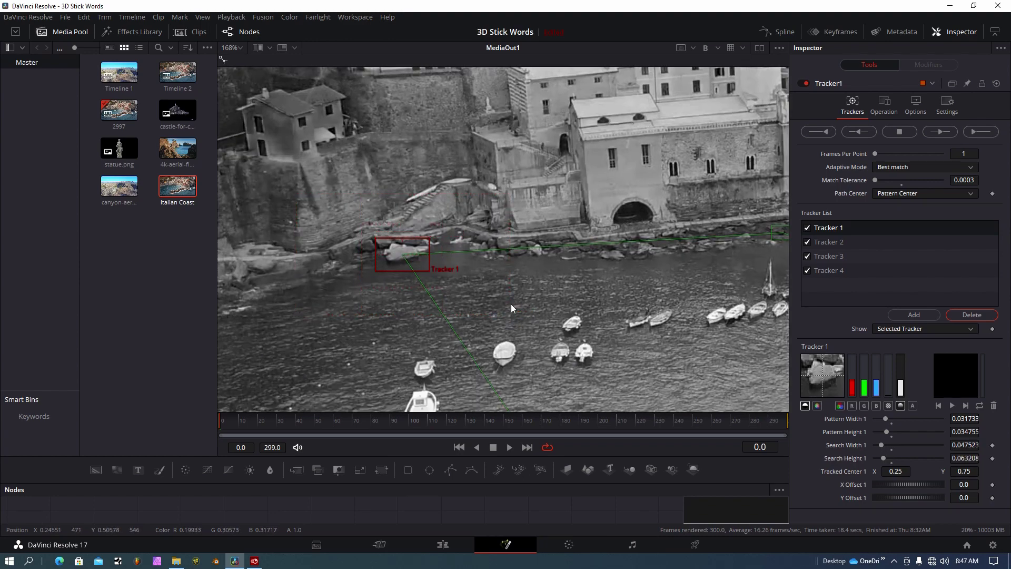
scroll(472, 255, "down", 4)
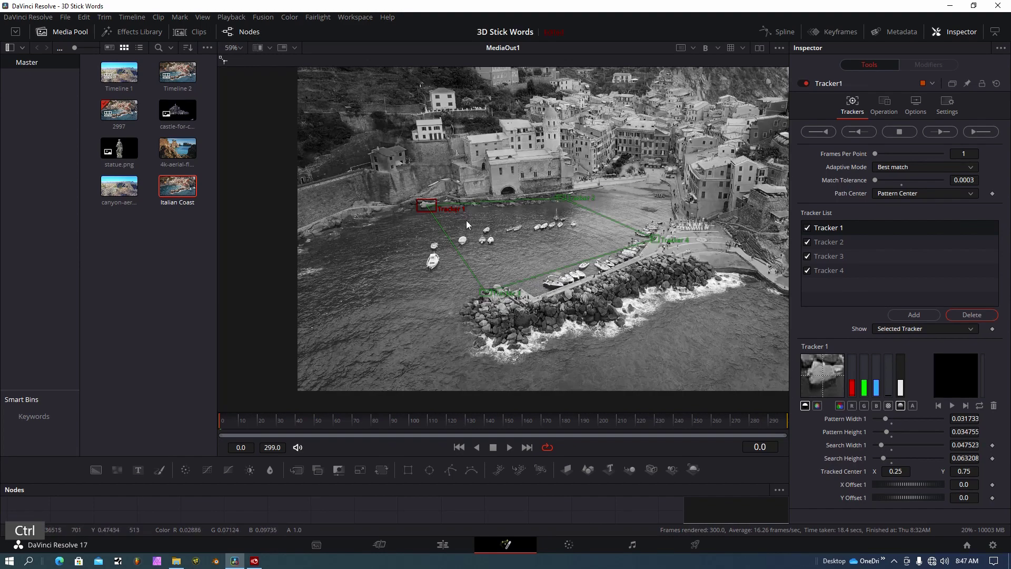
mouse_move(441, 198)
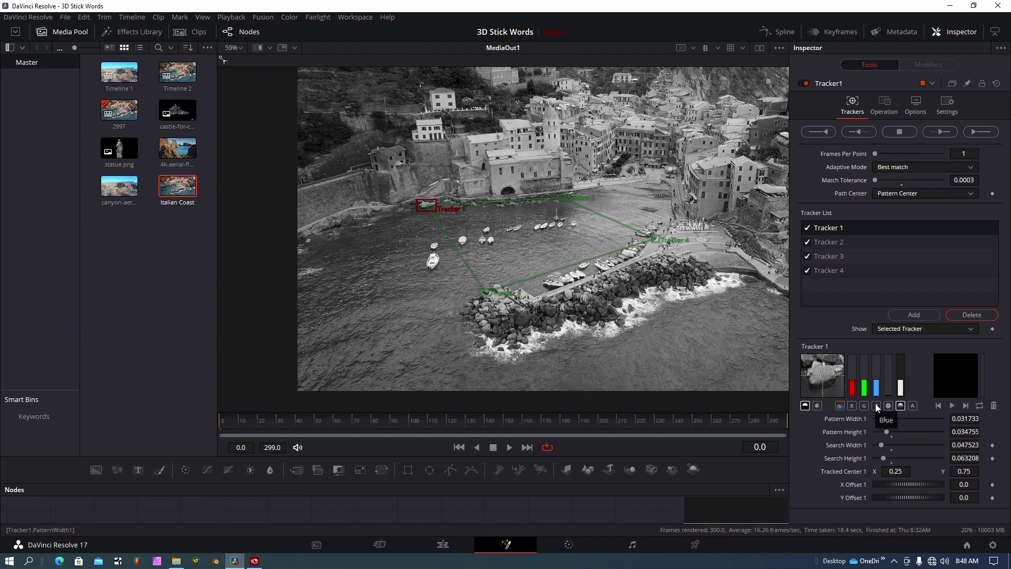
Switch Tracker 1 to track using the blue (B) channel
left_click(876, 405)
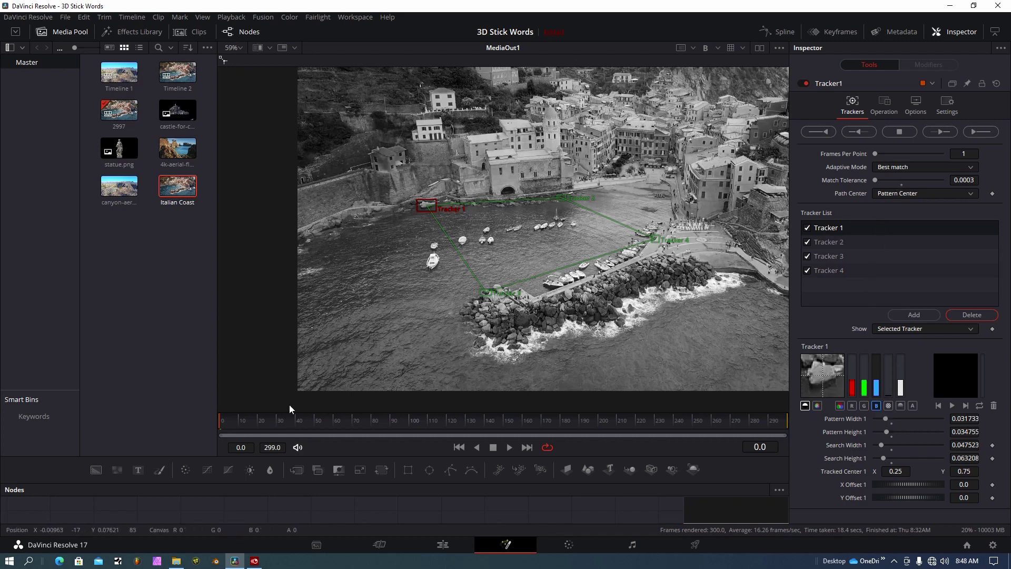
Track all four points forward through frames 0–299, then return to frame 0
left_click(982, 132)
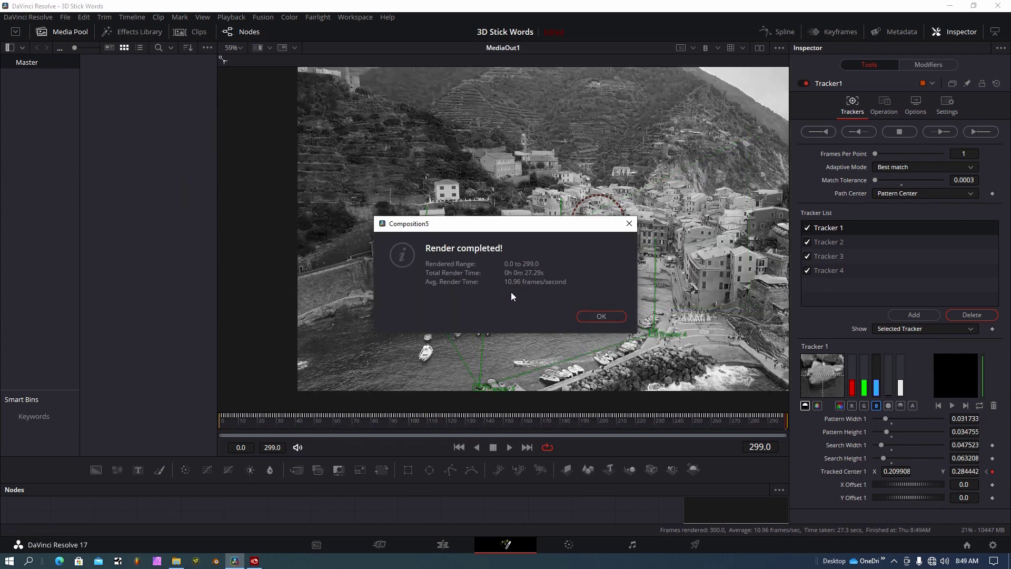
left_click(603, 316)
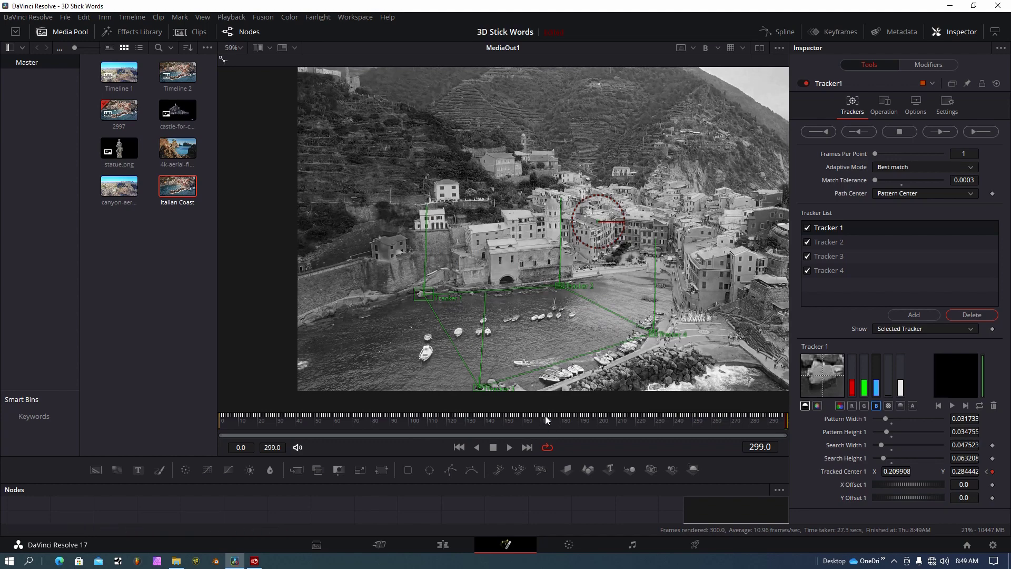
left_click_drag(541, 416, 460, 417)
left_click_drag(376, 413, 216, 415)
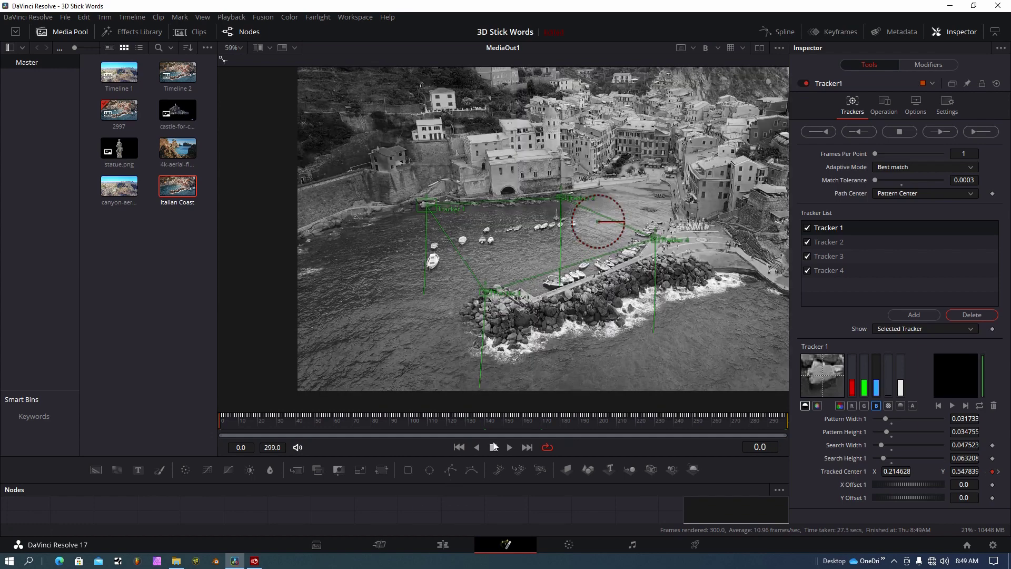
Enlarge the node graph area and add a Text+ node above Tracker1
left_click_drag(489, 457, 500, 277)
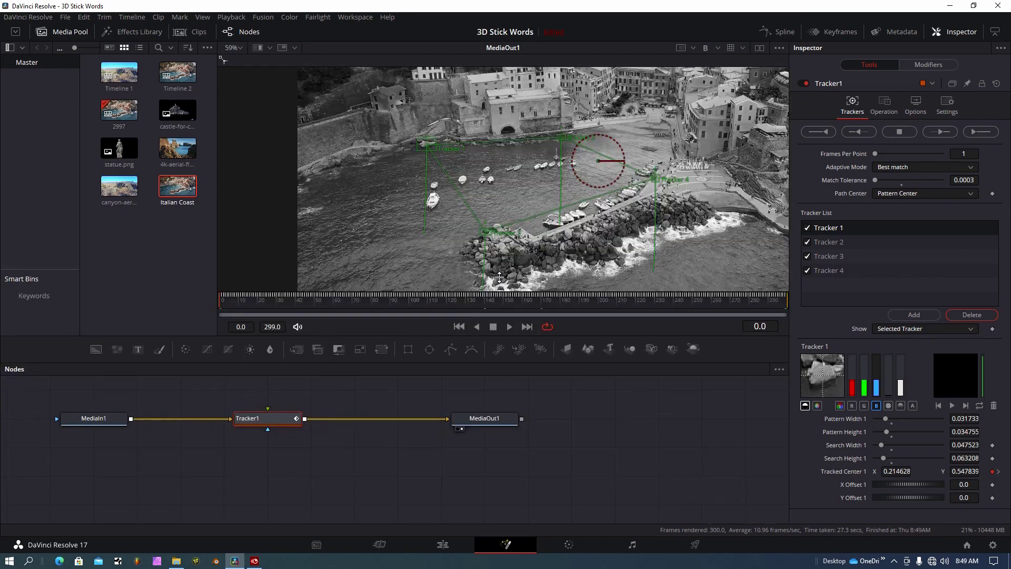
left_click_drag(294, 478, 427, 458)
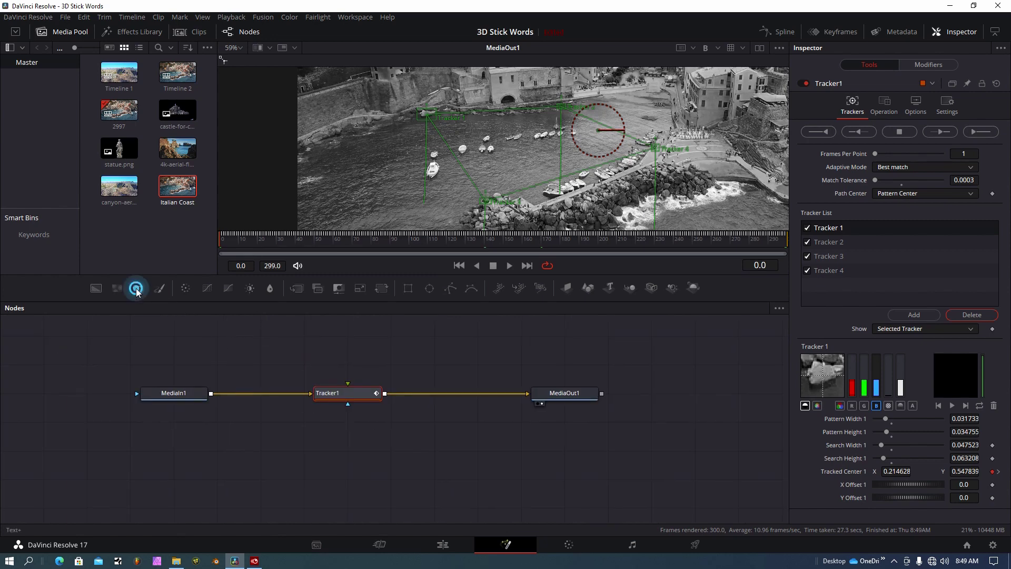
left_click_drag(138, 288, 299, 342)
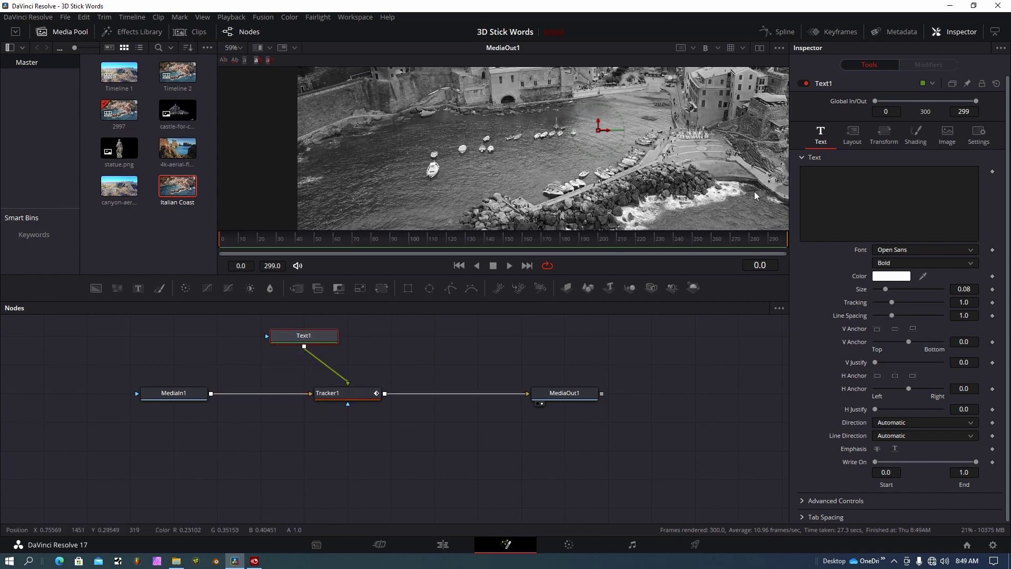
Put the Text1 node's Inspector text box into editing mode
left_click(823, 185)
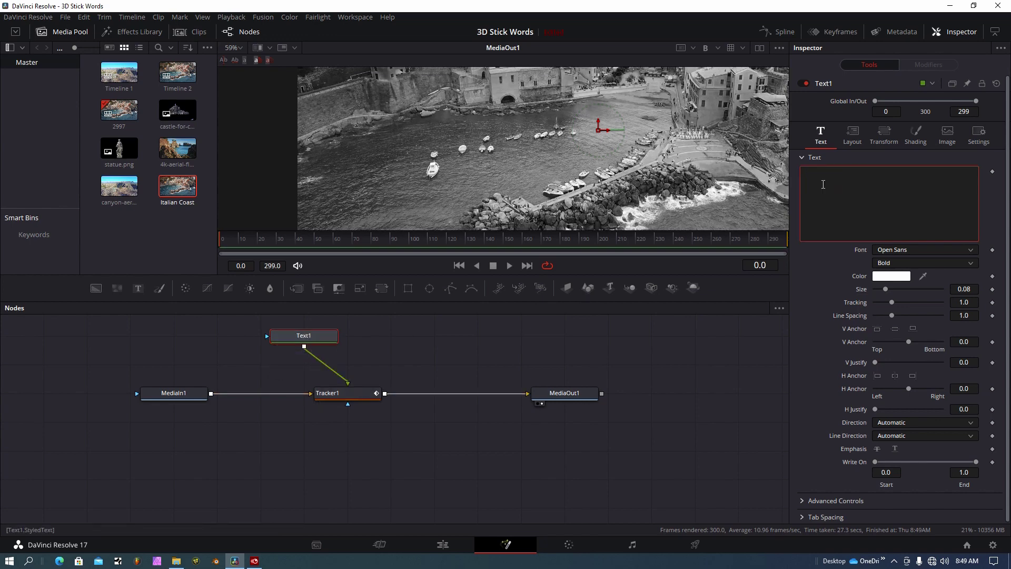
Type 'Vernazza', raise Size to 0.3386, and lower the text's Center Y to about 0.205
type("Vernazza")
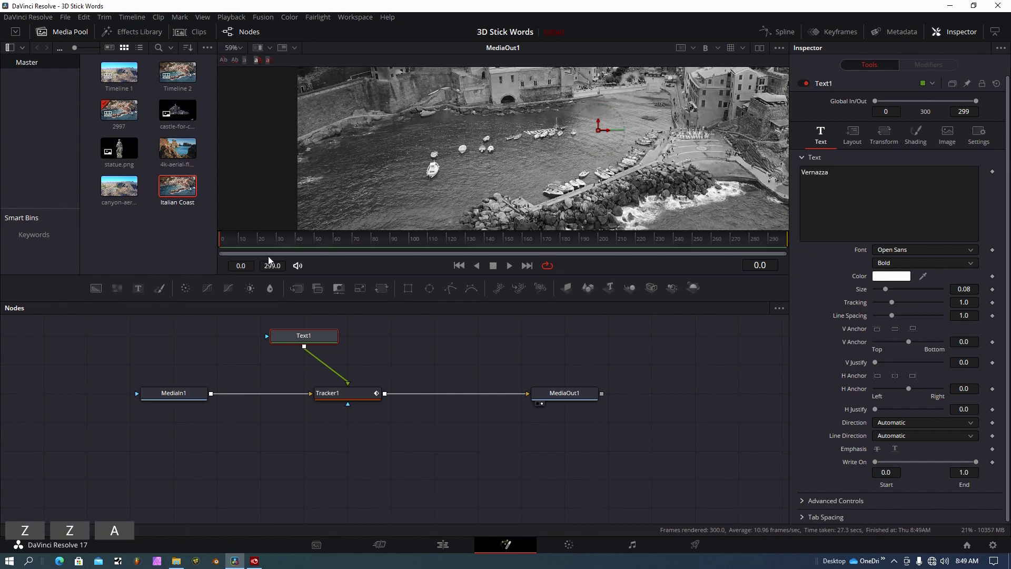
left_click_drag(243, 235, 221, 236)
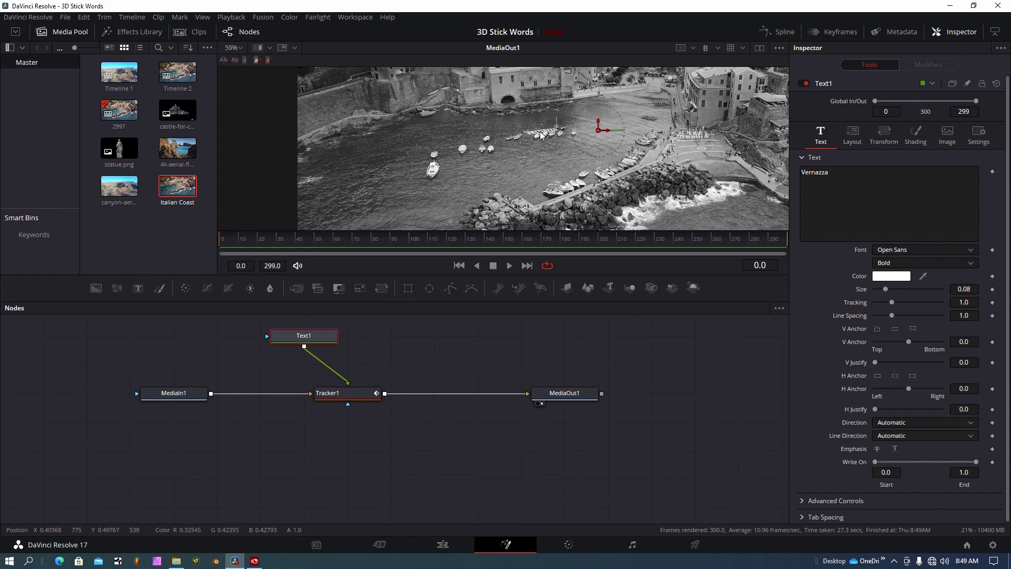
left_click_drag(967, 289, 921, 290)
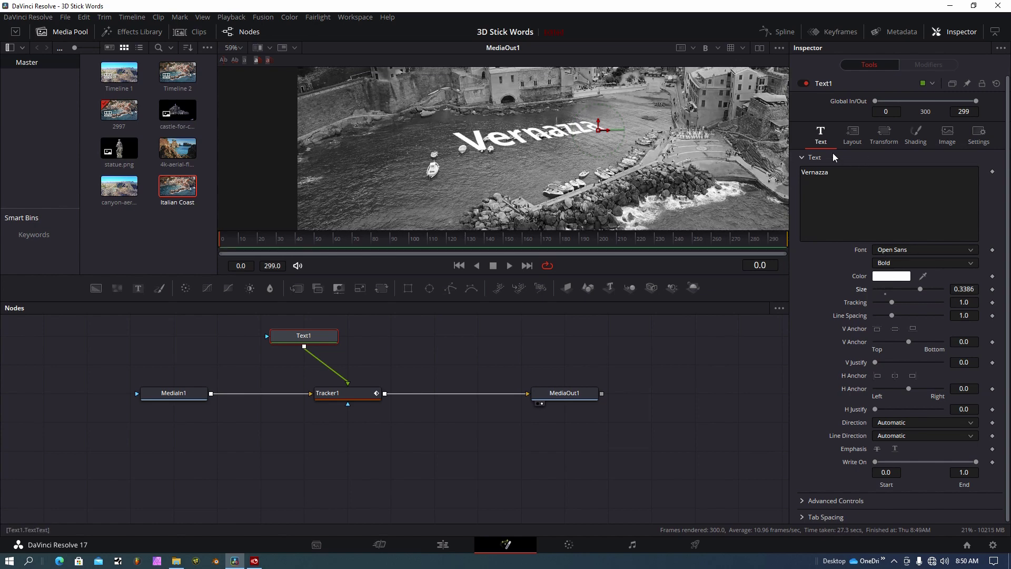
left_click(849, 137)
left_click_drag(964, 185, 890, 184)
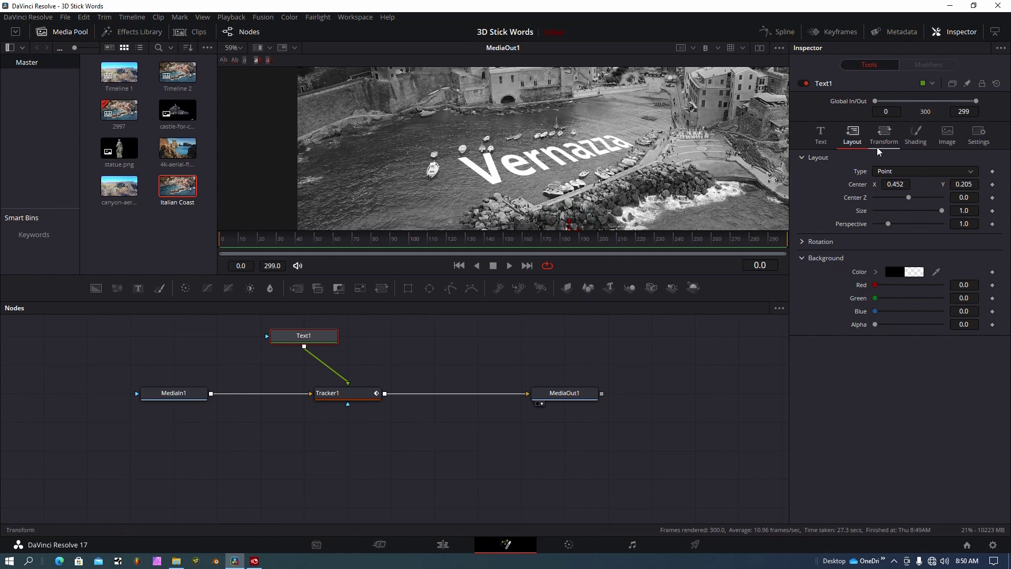
left_click(355, 398)
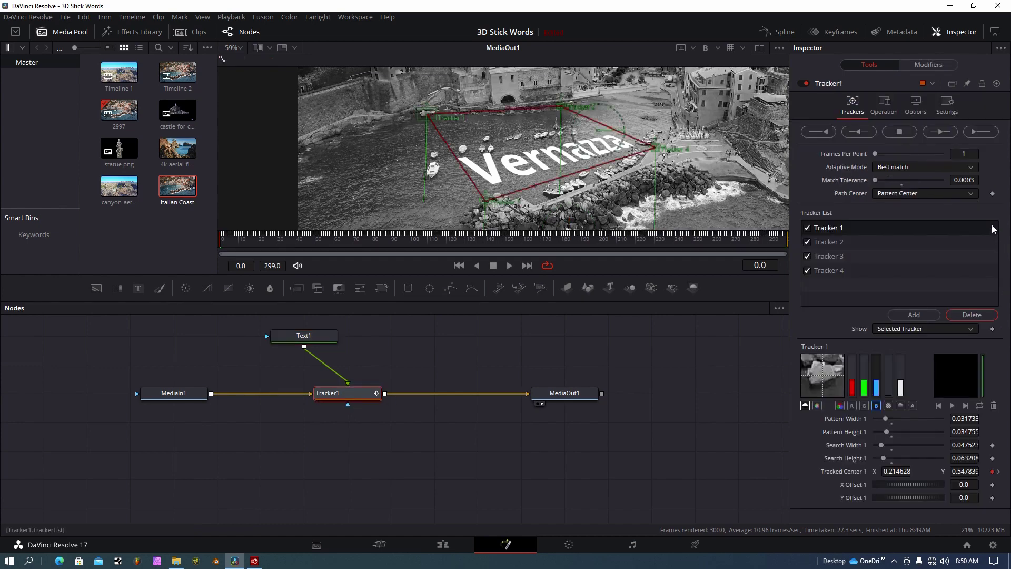
Set Tracker1's Apply Mode to Soft Light
left_click(886, 106)
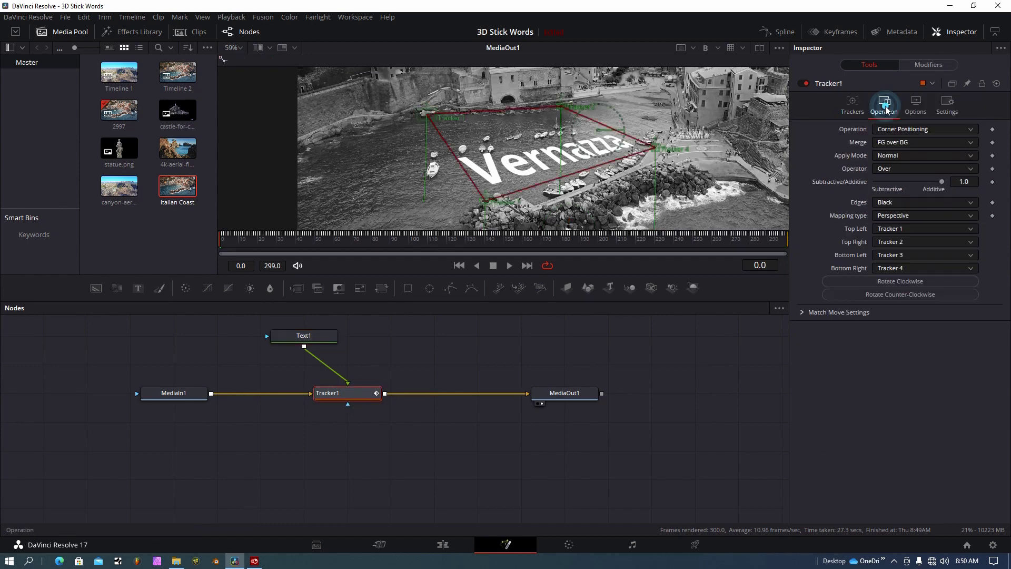
left_click(918, 152)
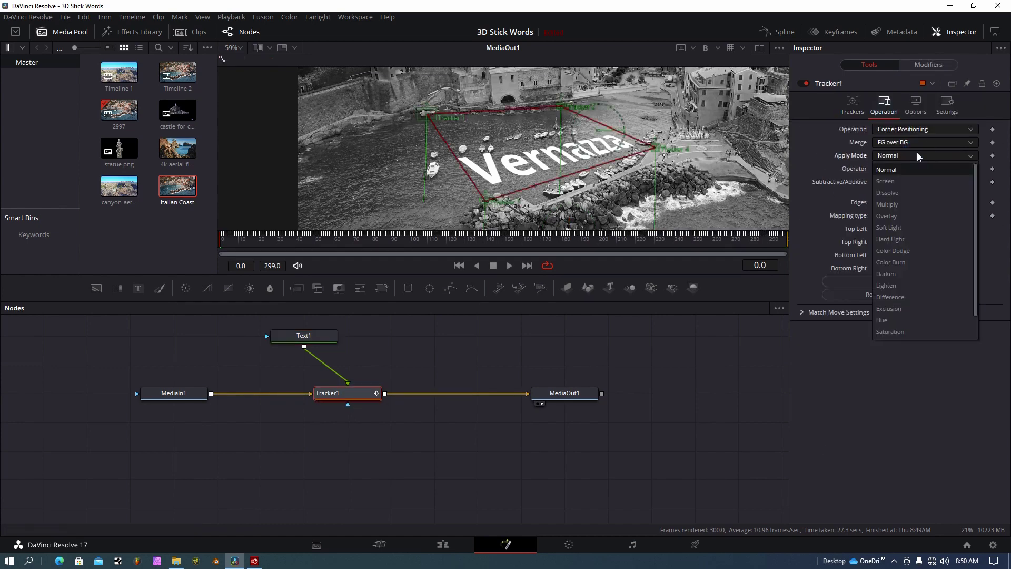
left_click(909, 227)
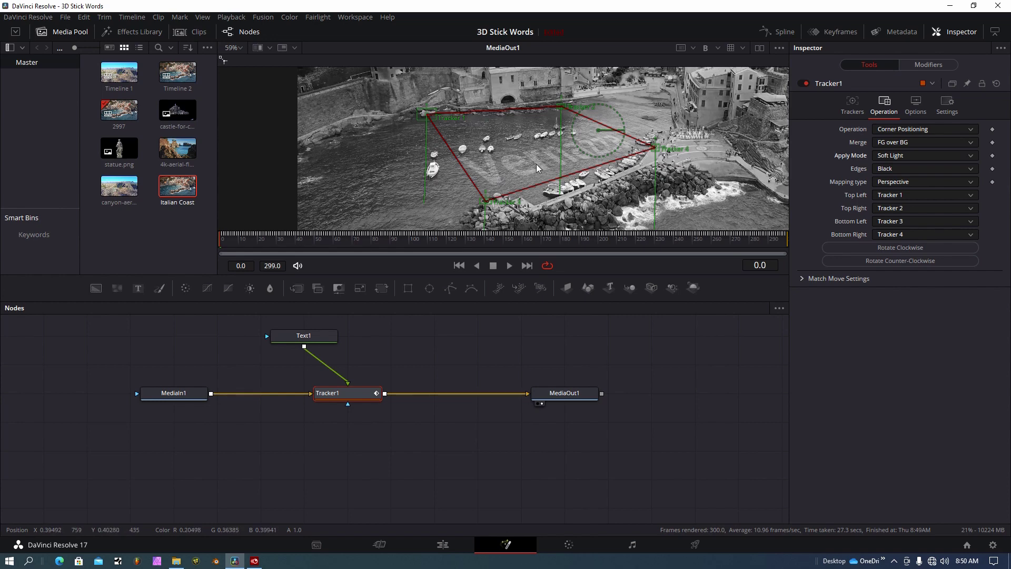
Return the viewer to full colour and go to the Edit page
left_click(718, 48)
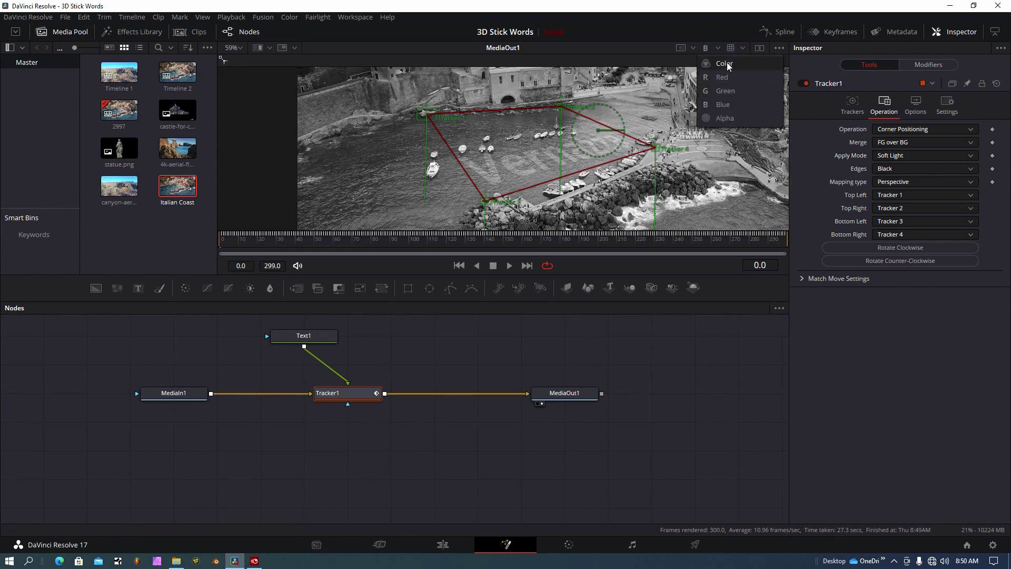
left_click(730, 64)
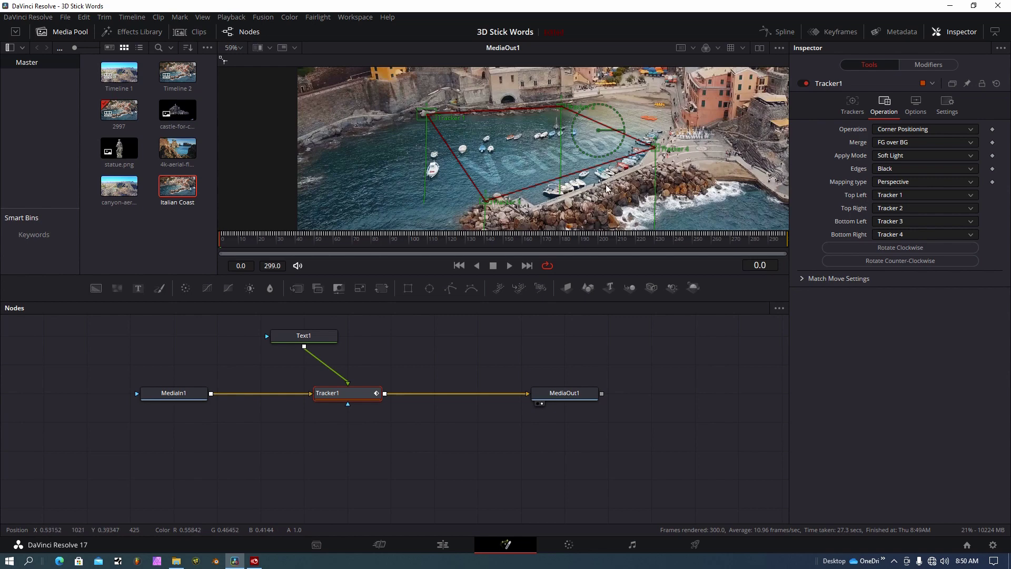
left_click(449, 547)
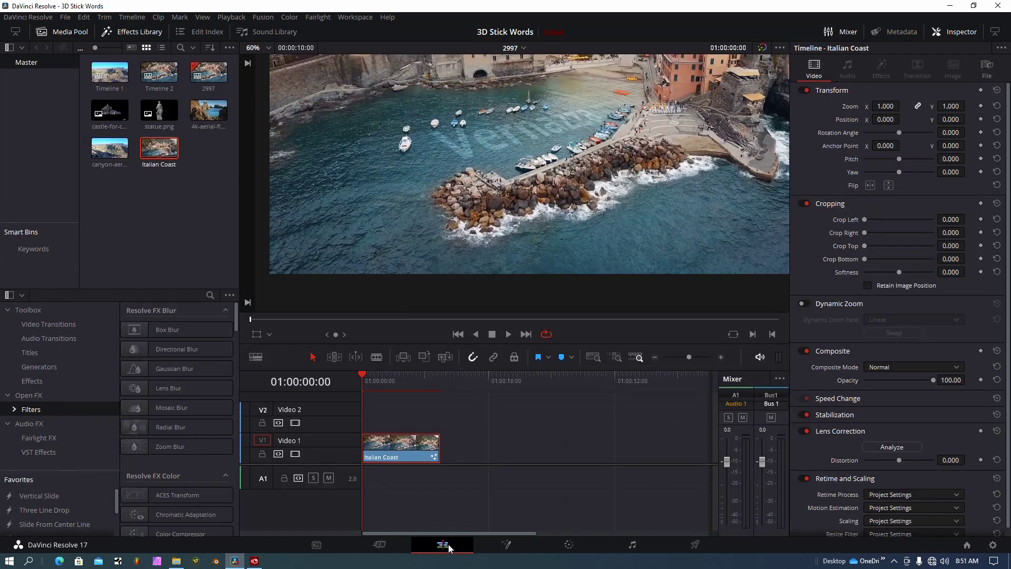
left_click_drag(369, 375, 356, 377)
left_click(508, 334)
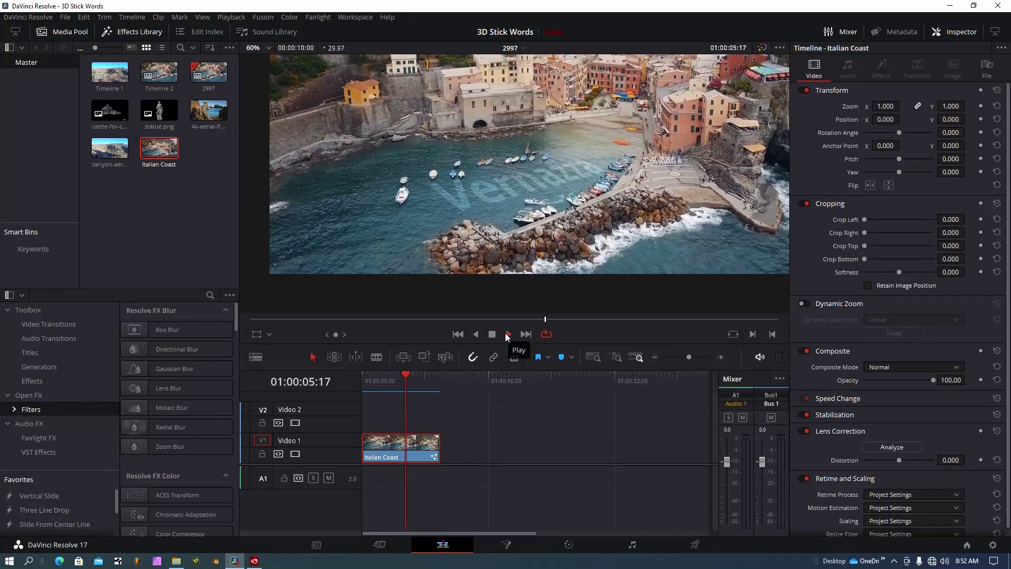
left_click(492, 334)
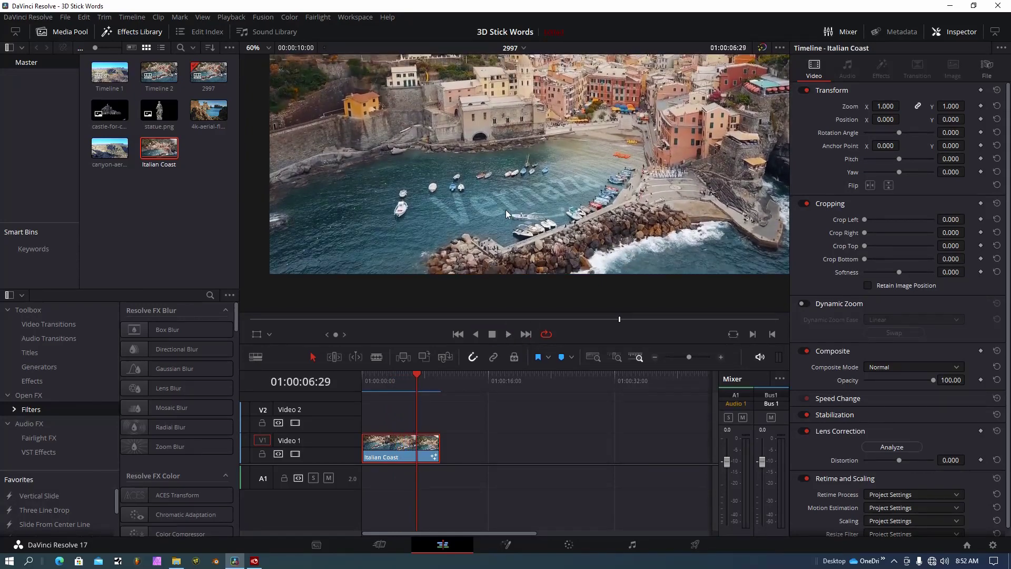
scroll(503, 215, "up", 2, "ctrl")
scroll(511, 240, "up", 5, "ctrl")
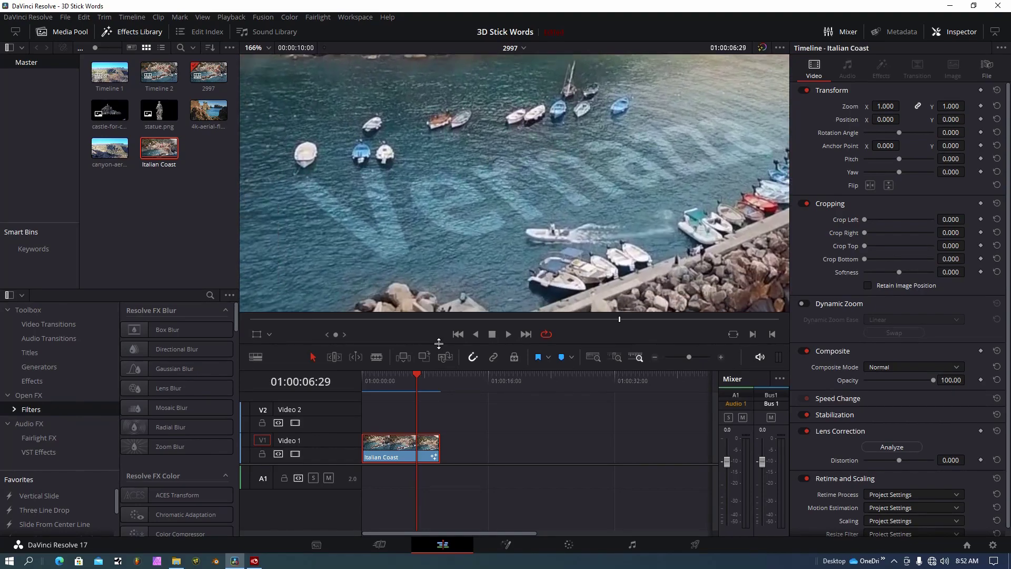
left_click_drag(419, 378, 394, 377)
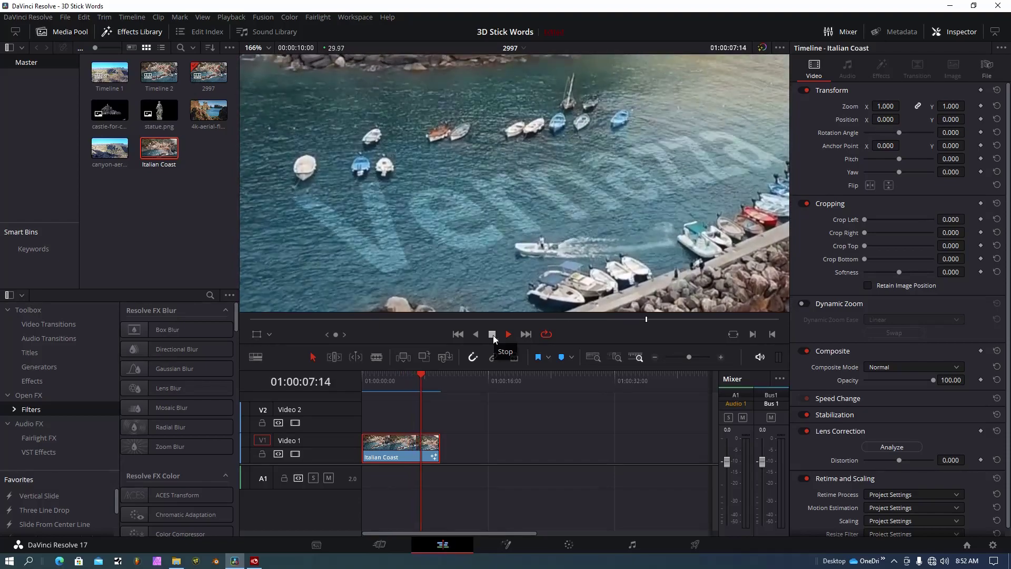
left_click(493, 335)
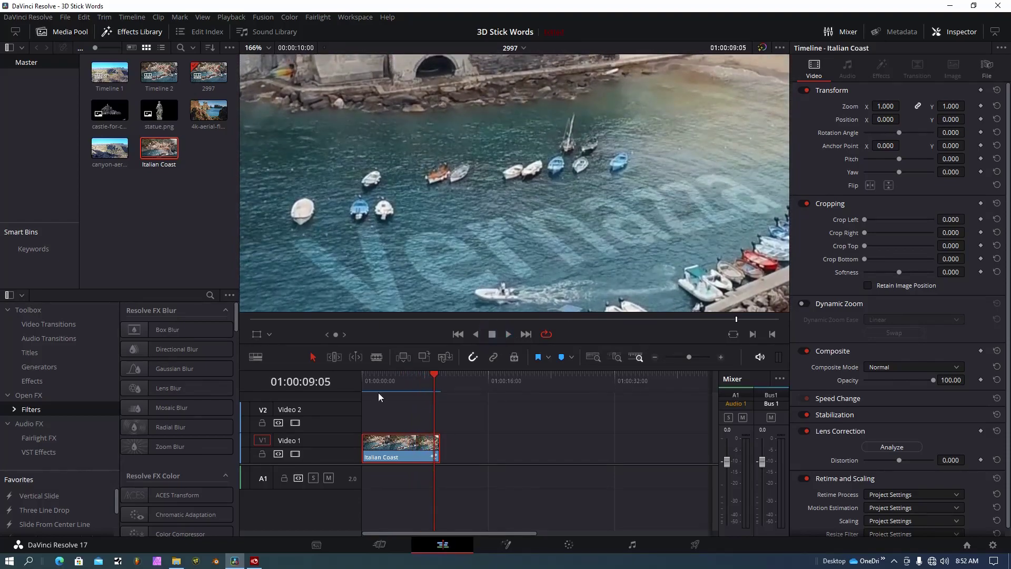
left_click(410, 375)
left_click(401, 375)
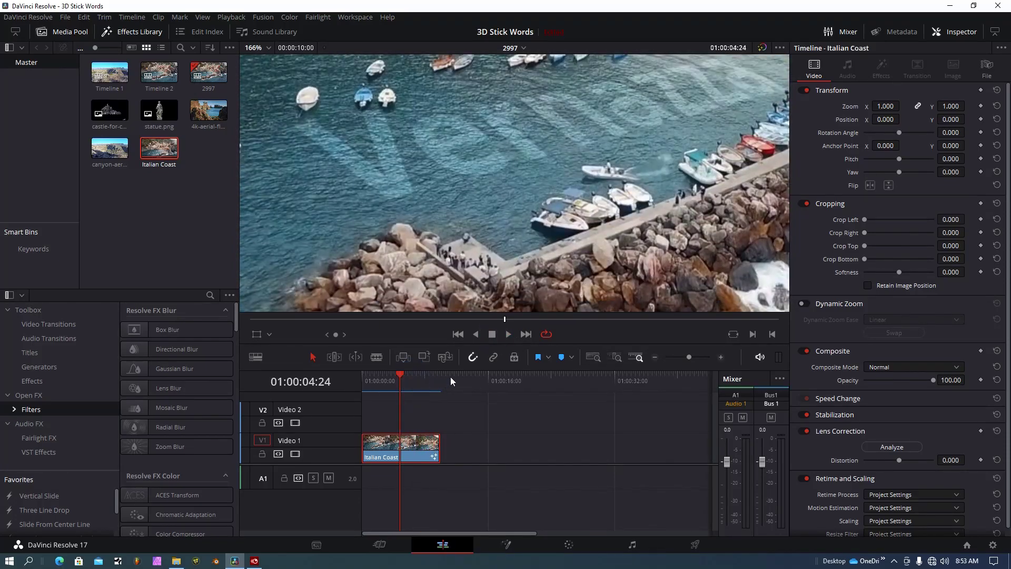
left_click(512, 547)
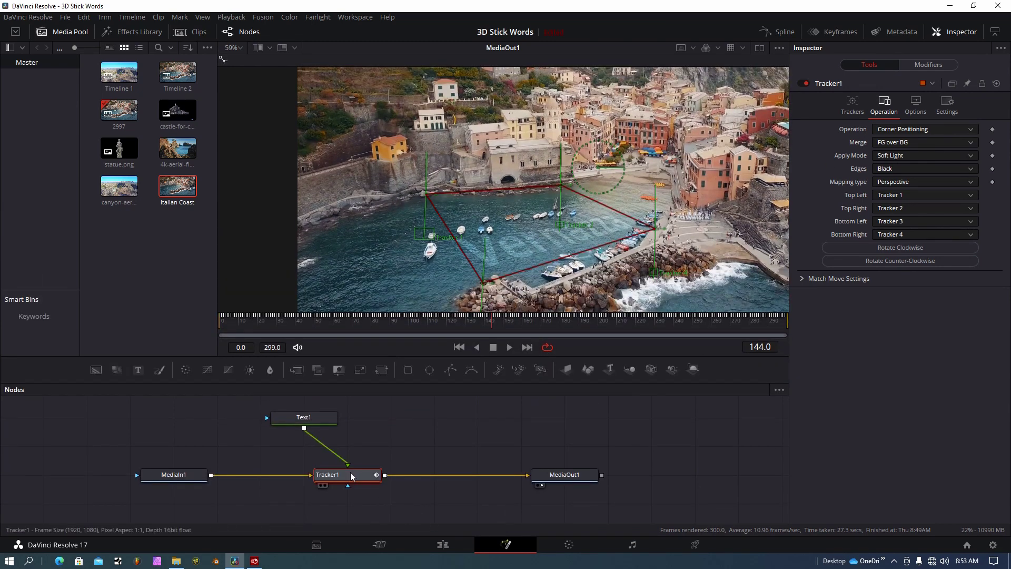
Select Text1 and try its Layout X/Y/Z rotation, then leave all three at 0
left_click(310, 417)
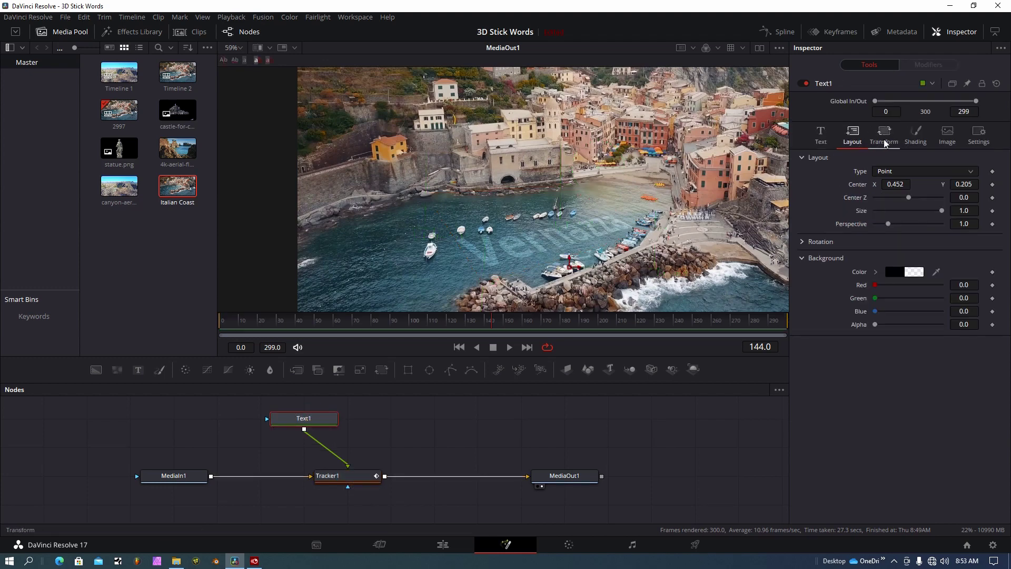
left_click(803, 243)
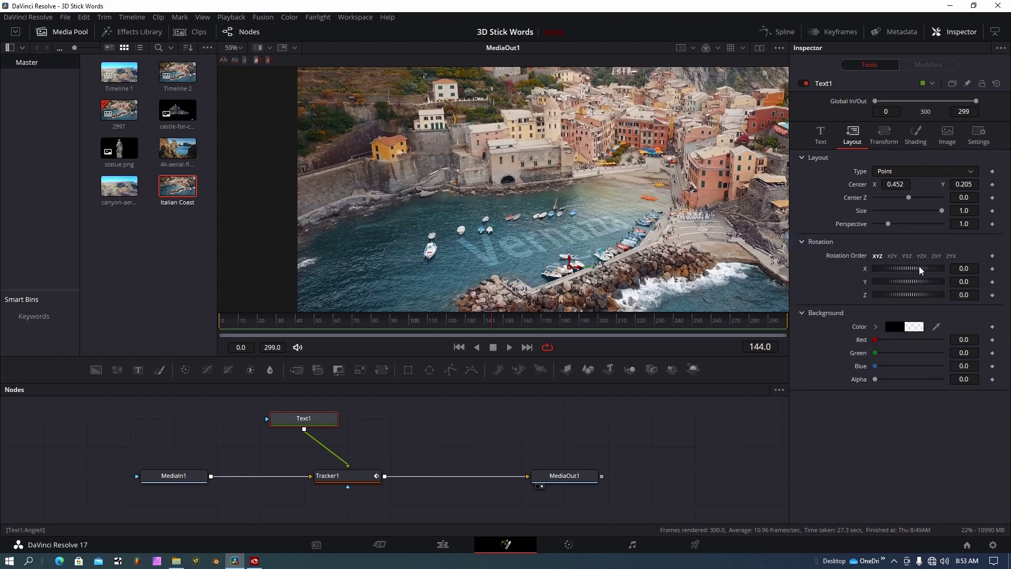
left_click_drag(921, 270, 907, 296)
key("ctrl+z")
key("ctrl+z")
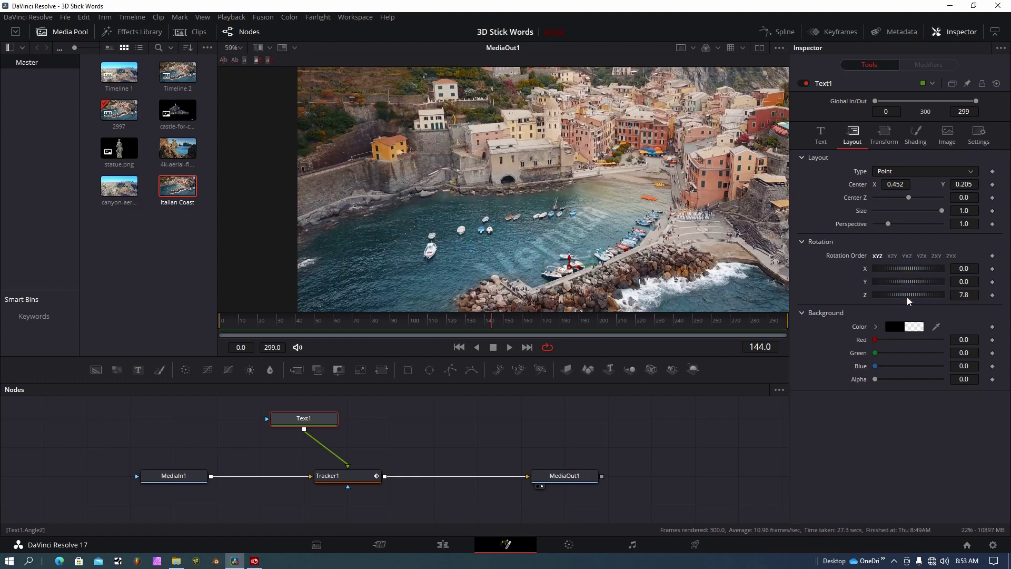
double_click(902, 294)
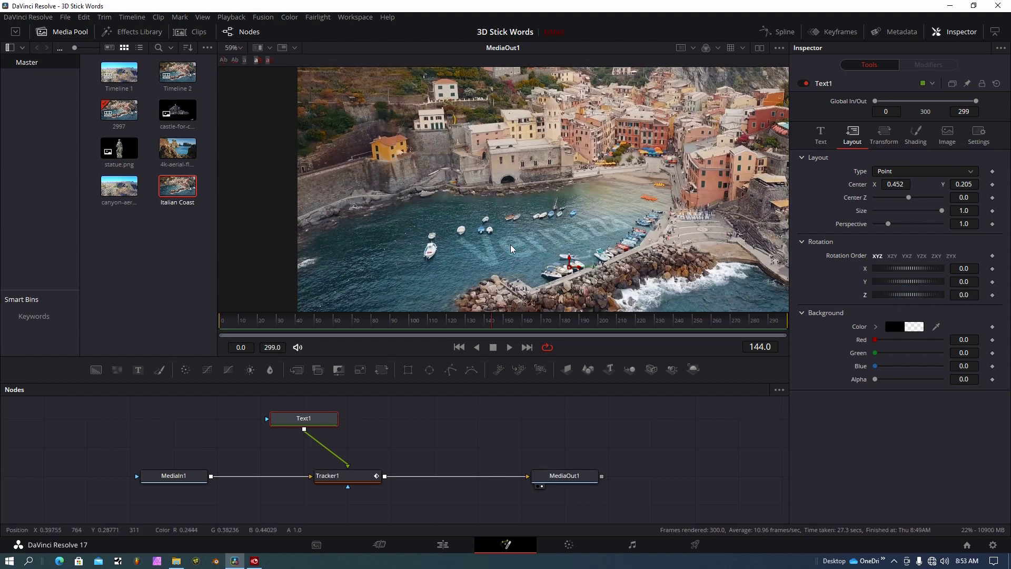
Set Text1's Transform mode to Words
left_click(884, 135)
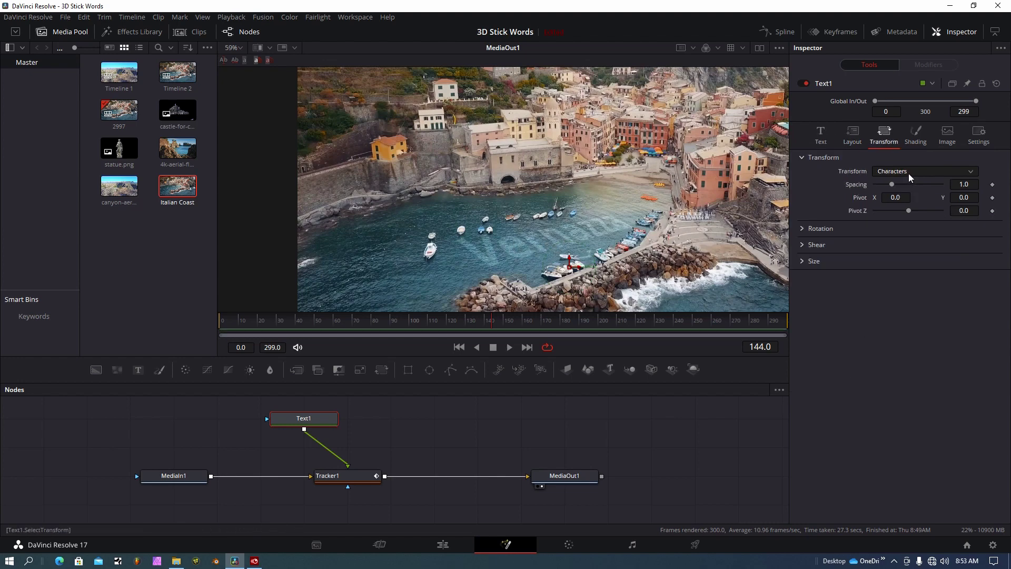
left_click(909, 171)
left_click(900, 197)
Test and reset the per-word rotation, then set word Shear X to -0.11
left_click(804, 230)
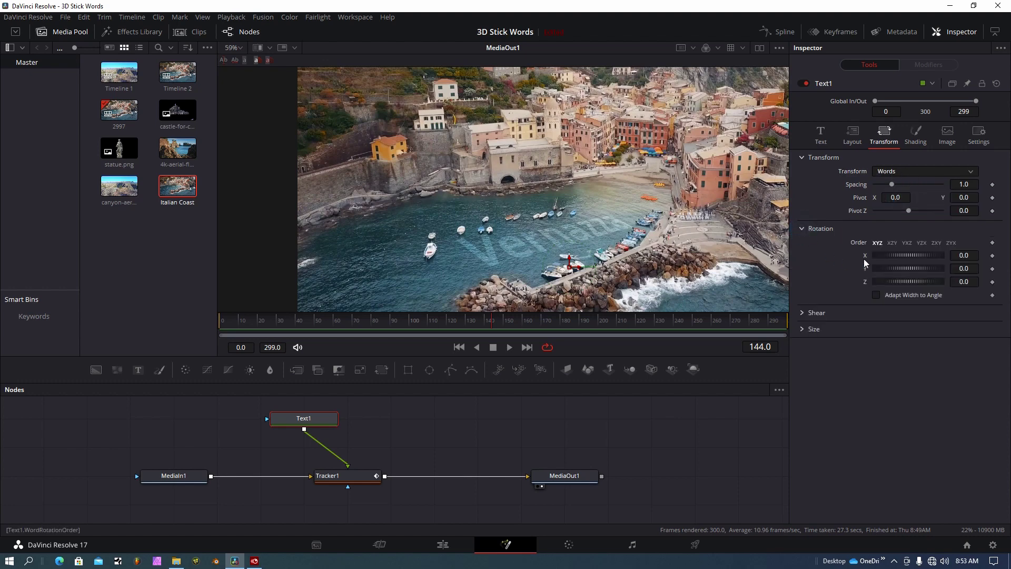
mouse_move(899, 254)
left_mouse_down()
mouse_move(917, 255)
mouse_move(905, 252)
mouse_move(911, 269)
left_mouse_up()
double_click(910, 257)
double_click(908, 271)
mouse_move(908, 283)
left_mouse_down()
mouse_move(937, 273)
mouse_move(897, 285)
left_mouse_up()
left_click(815, 312)
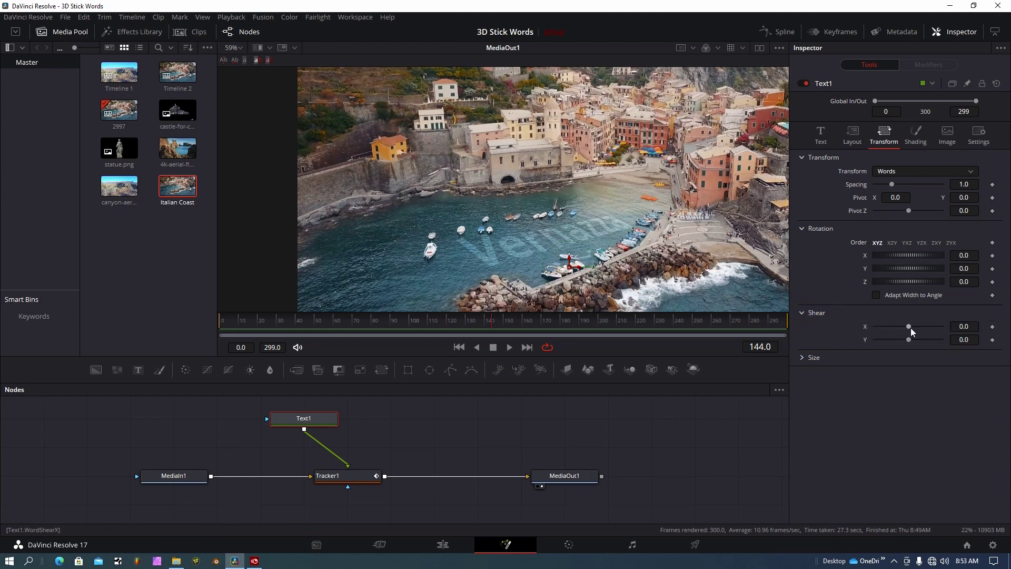
mouse_move(911, 327)
left_mouse_down()
mouse_move(930, 327)
mouse_move(906, 327)
left_mouse_up()
In Text1's Text tab, set the text colour to a bright yellow
left_click(918, 134)
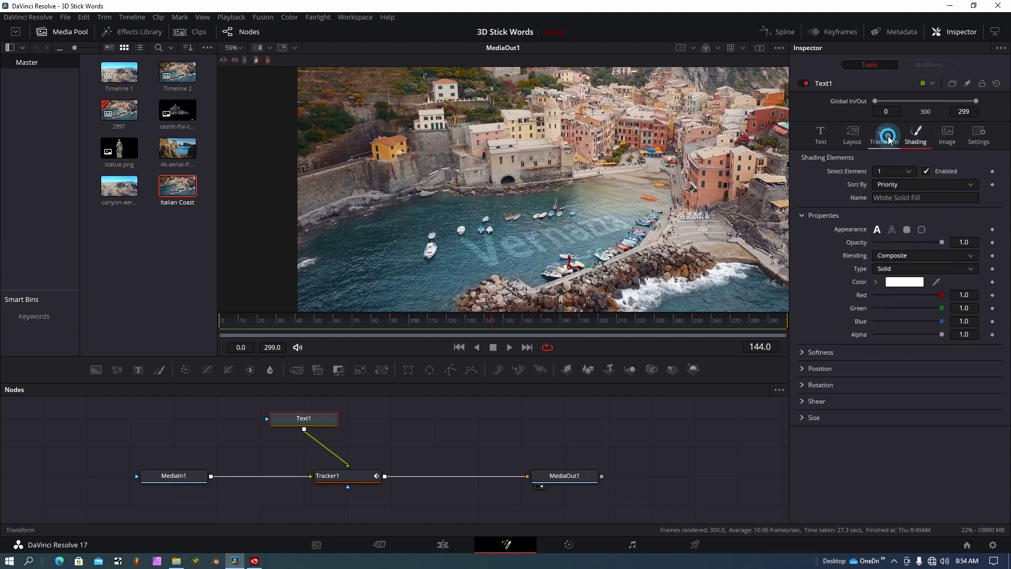
left_click(888, 138)
left_click(829, 138)
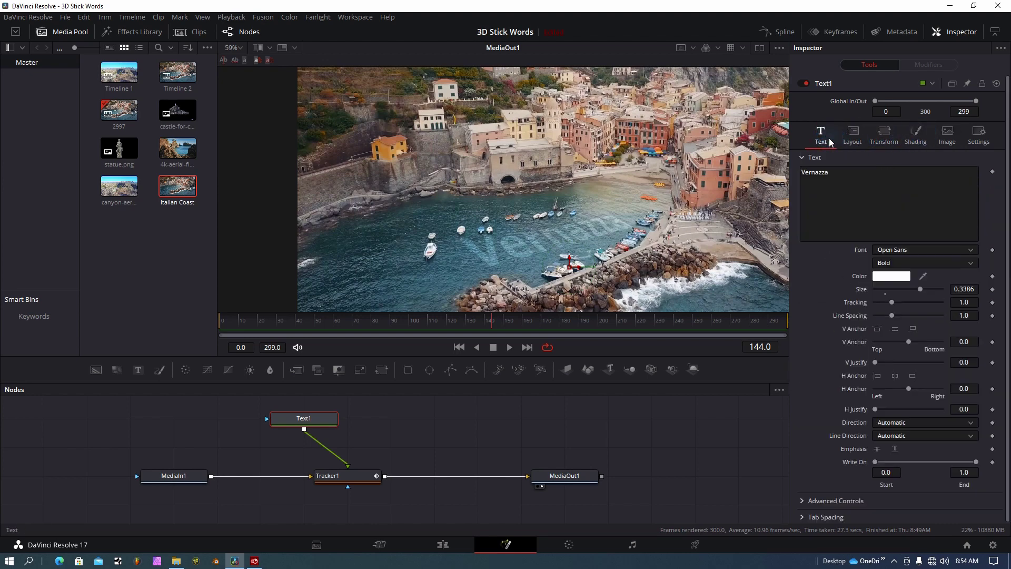
left_click(893, 276)
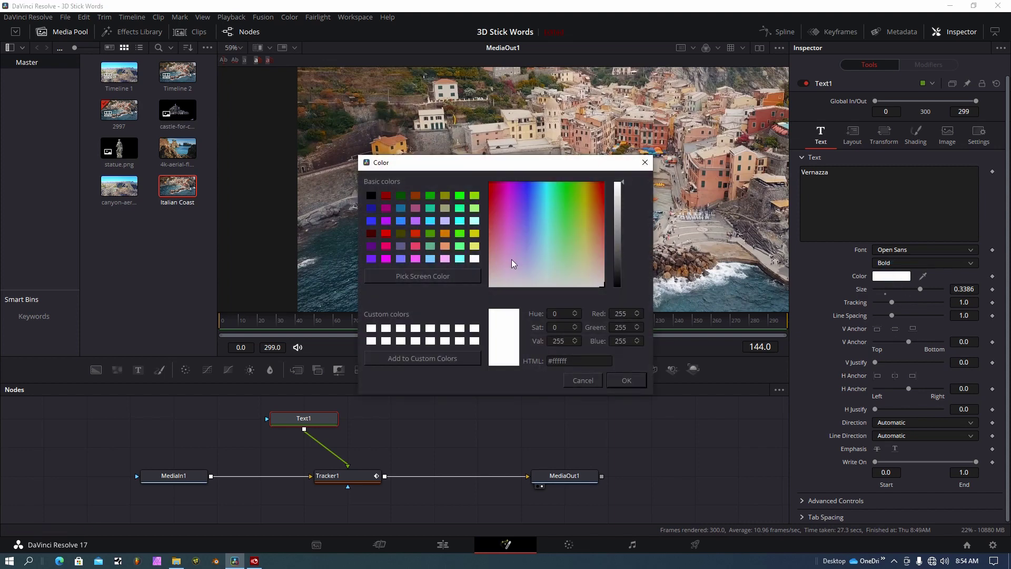
left_click(476, 247)
left_click(474, 234)
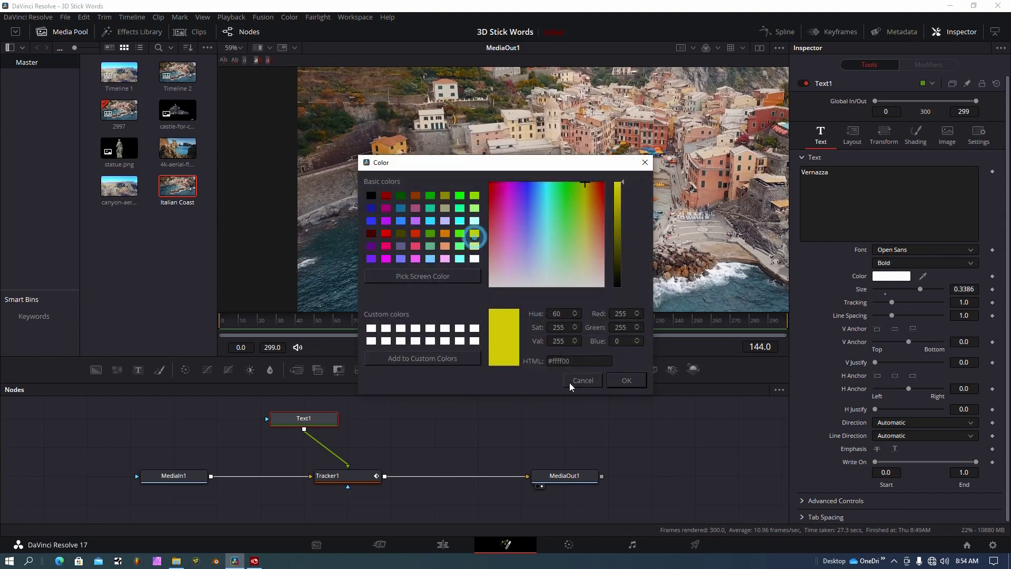
left_click(627, 381)
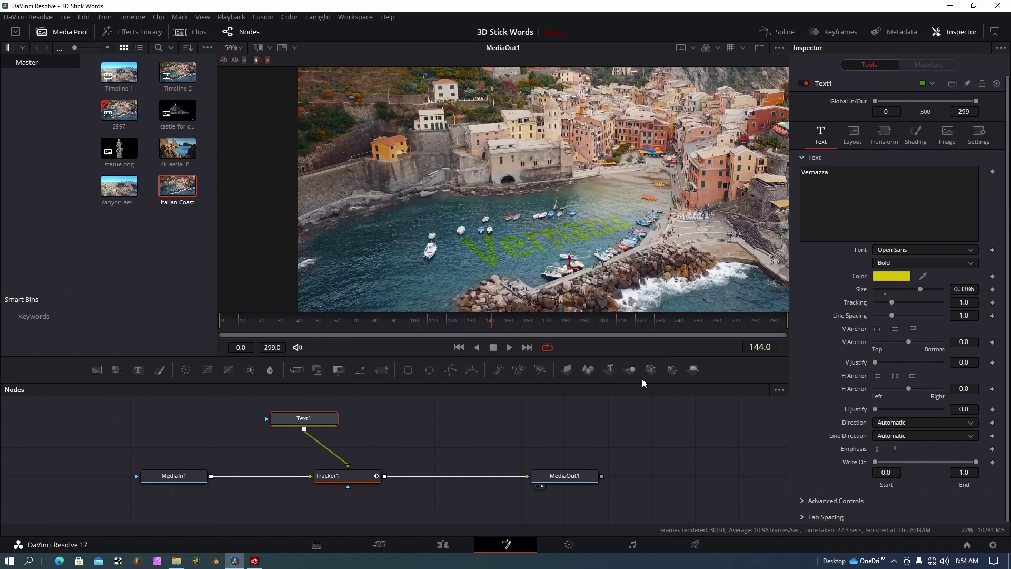
Change the text colour to a pale light blue and scrub back to frame 36
left_click(883, 274)
left_click(476, 247)
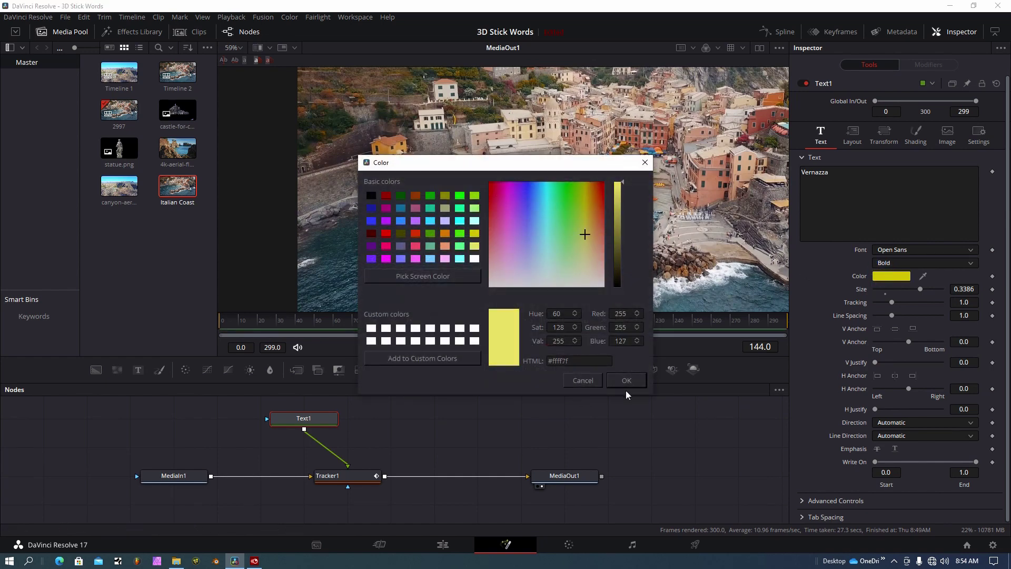
left_click(626, 379)
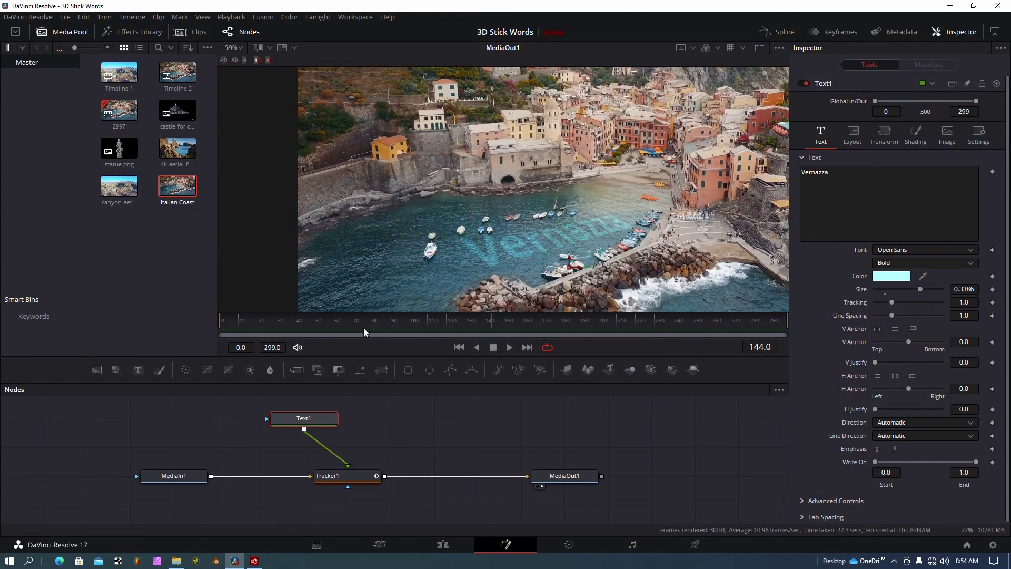
left_click_drag(353, 319, 289, 322)
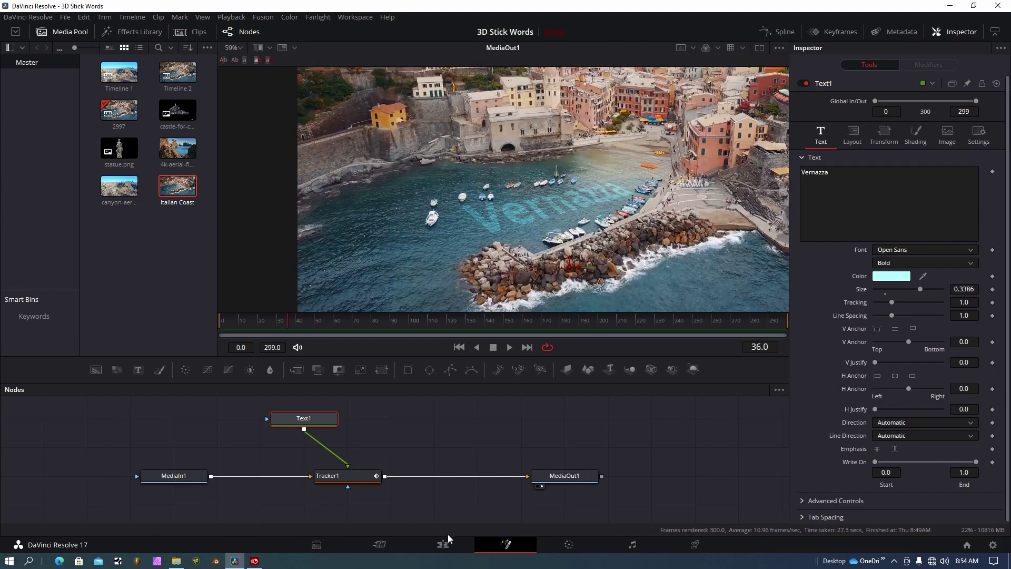
On the Edit page, fit the whole frame in the viewer and play the clip from the start
left_click(443, 545)
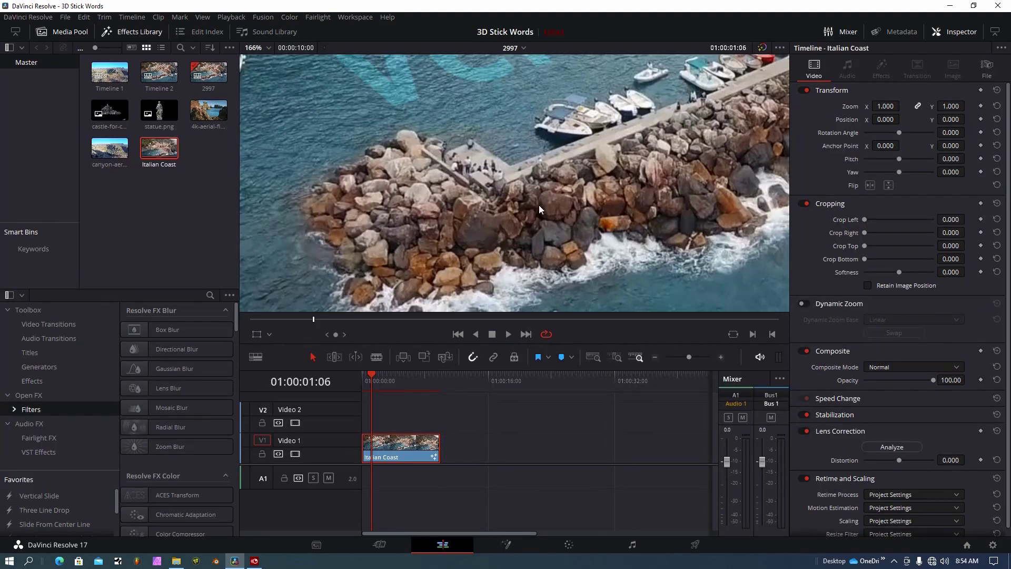
scroll(574, 198, "down", 2)
scroll(588, 168, "down", 5)
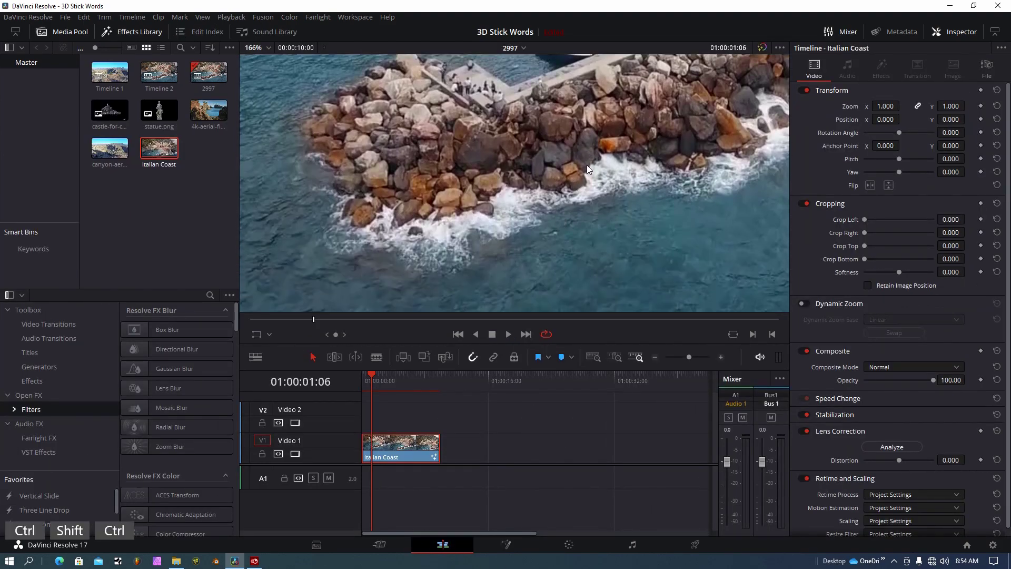
scroll(588, 170, "down", 8)
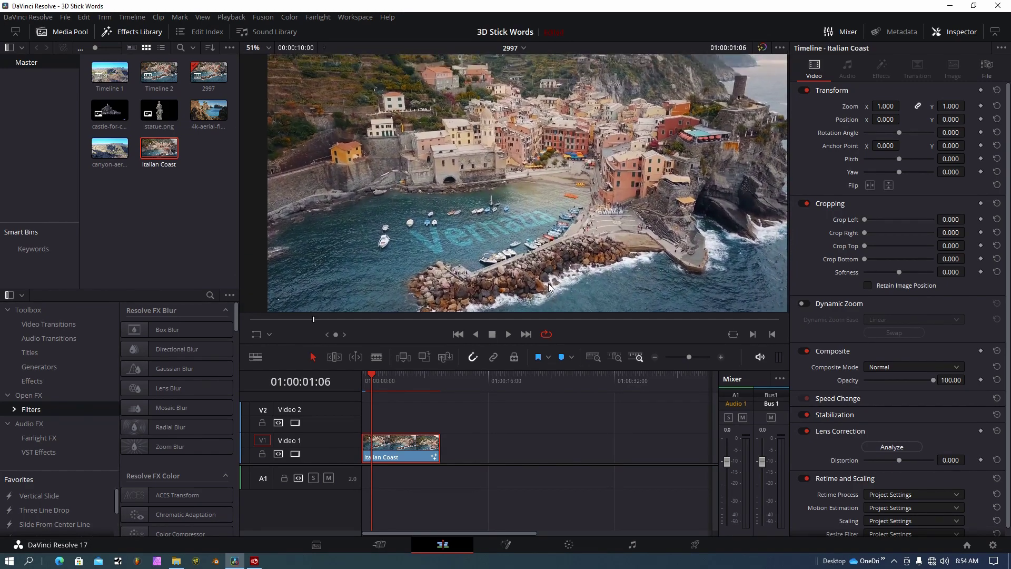
scroll(500, 228, "up", 2)
scroll(498, 226, "down", 1)
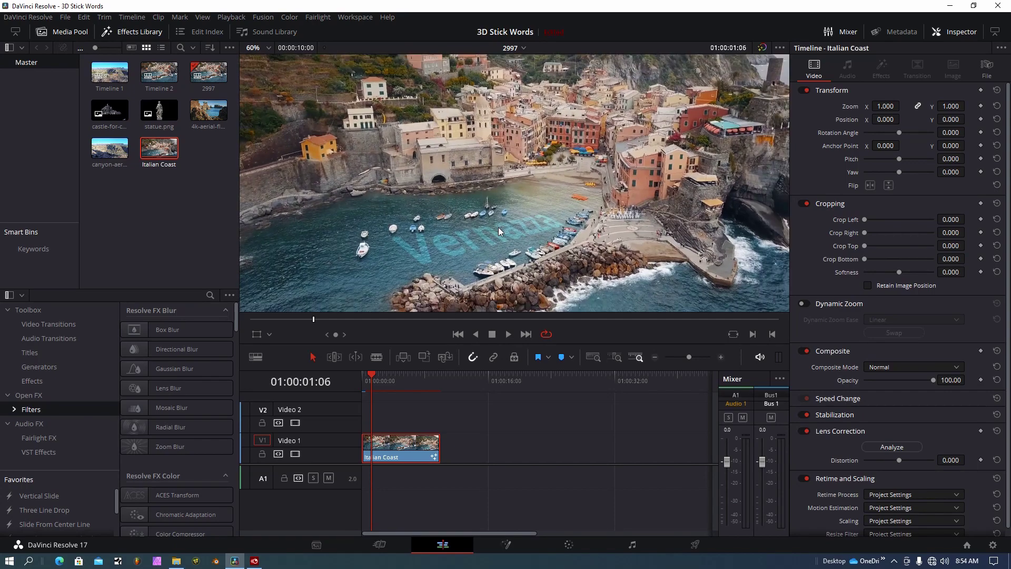
scroll(501, 235, "down", 2)
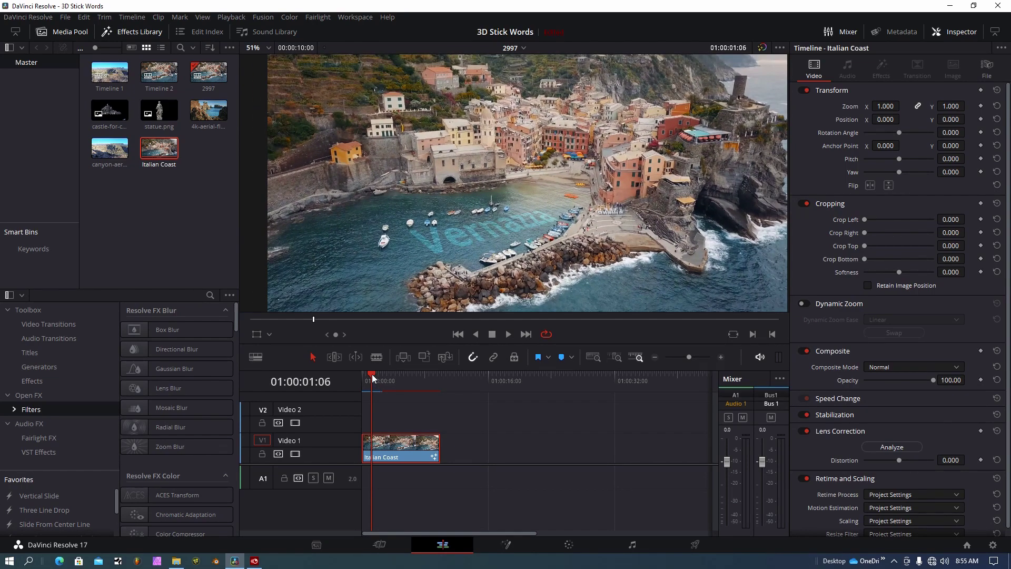
left_click_drag(372, 374, 356, 372)
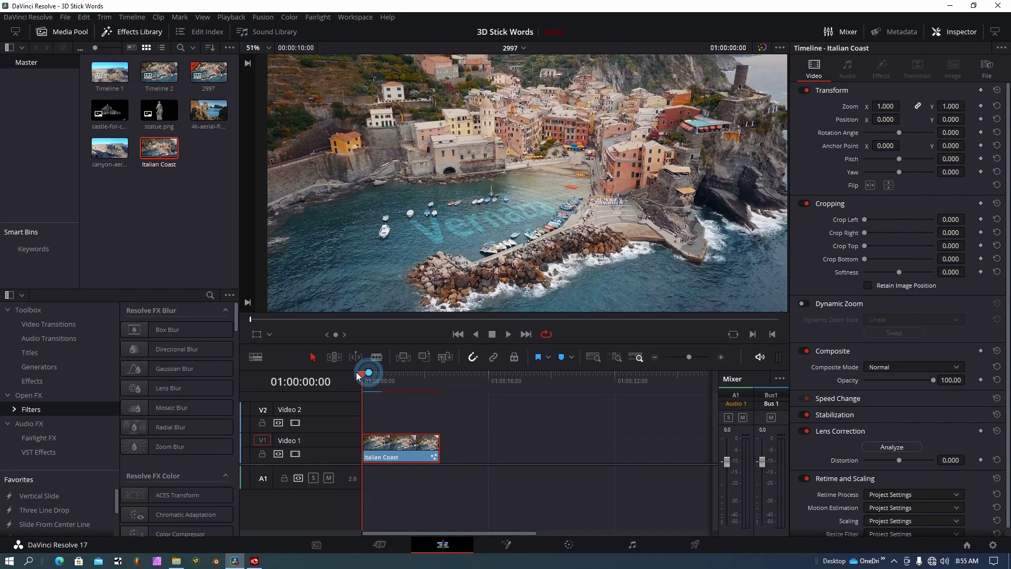
left_click(506, 335)
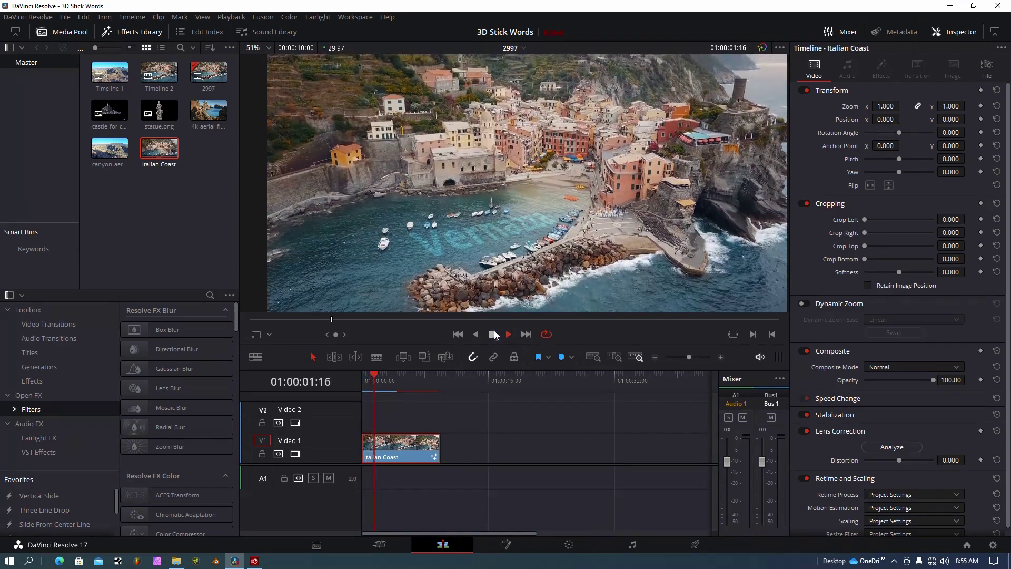